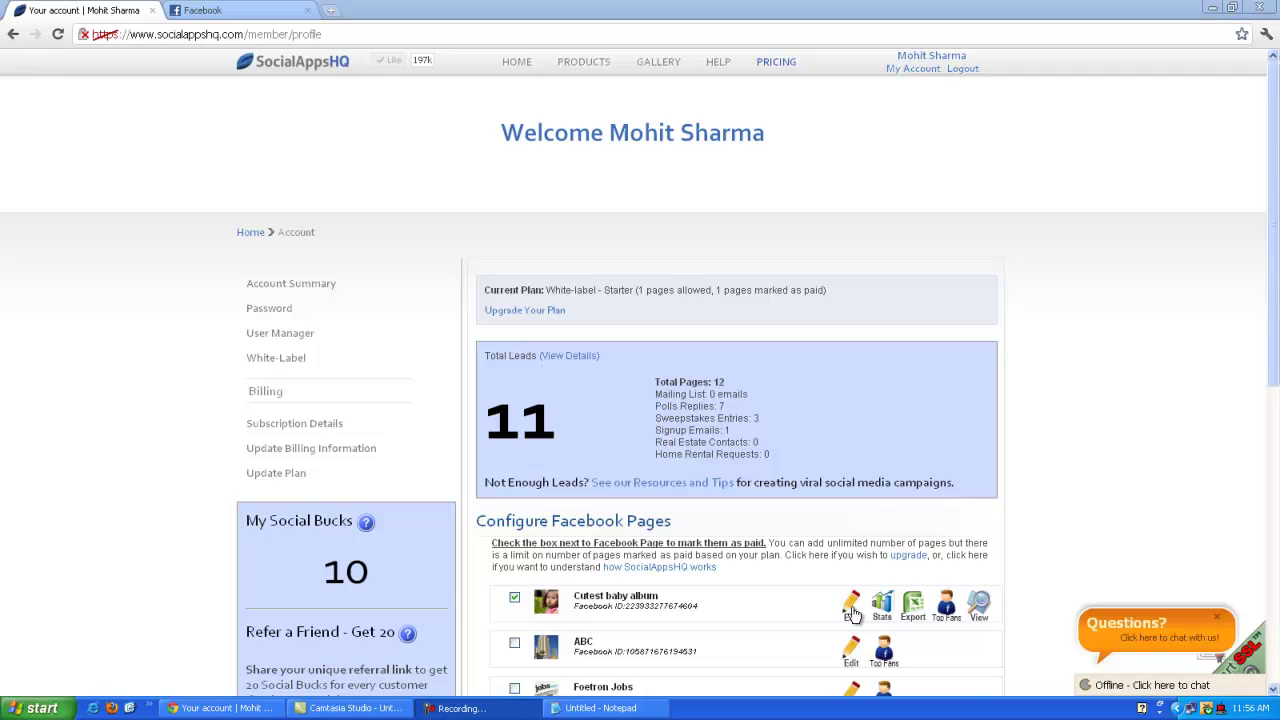
Load the app list for the Cutest baby album page and open the Signup Form Tab app.
click(852, 606)
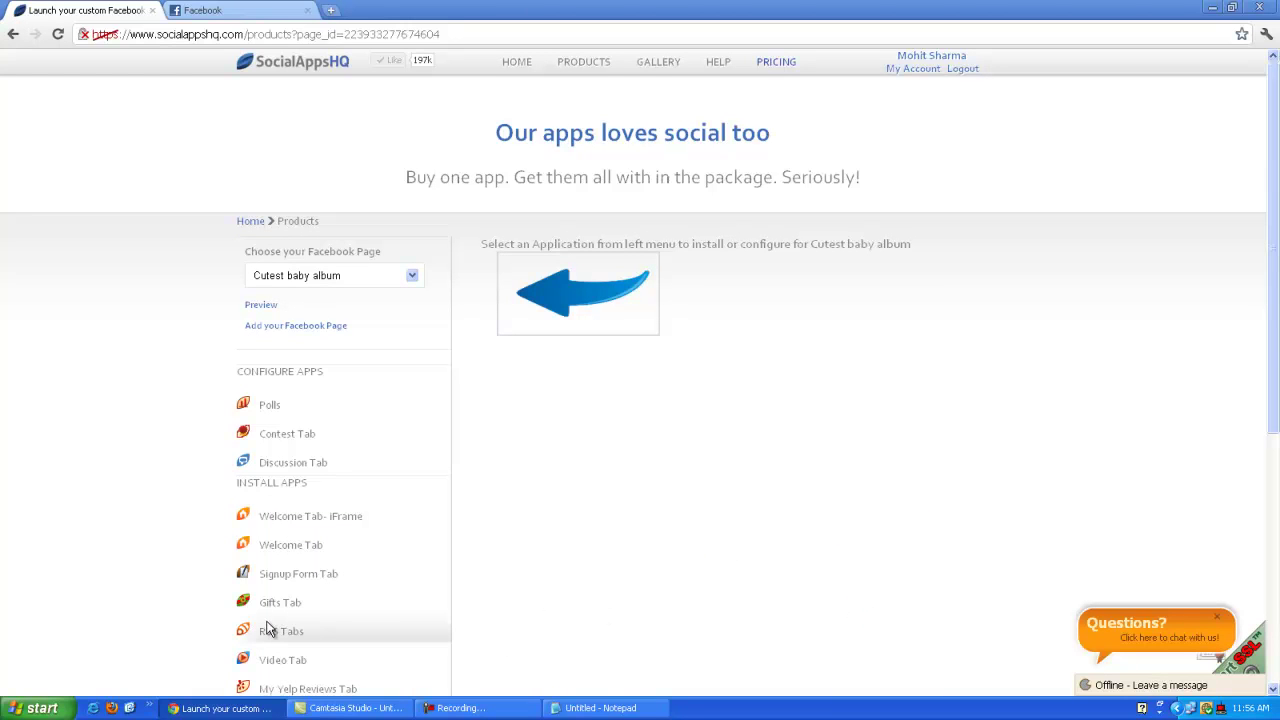
click(325, 582)
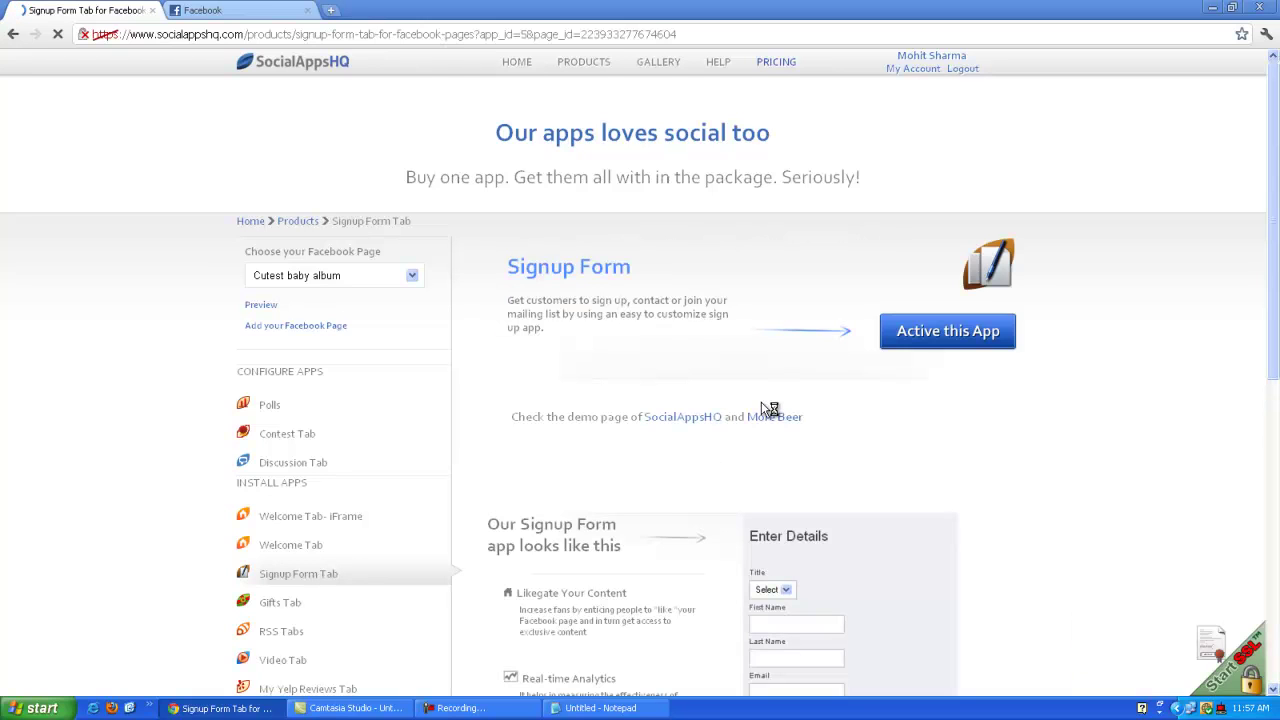
Activate the Signup Form app and add the Gender, First Name, State and Country form fields.
click(961, 337)
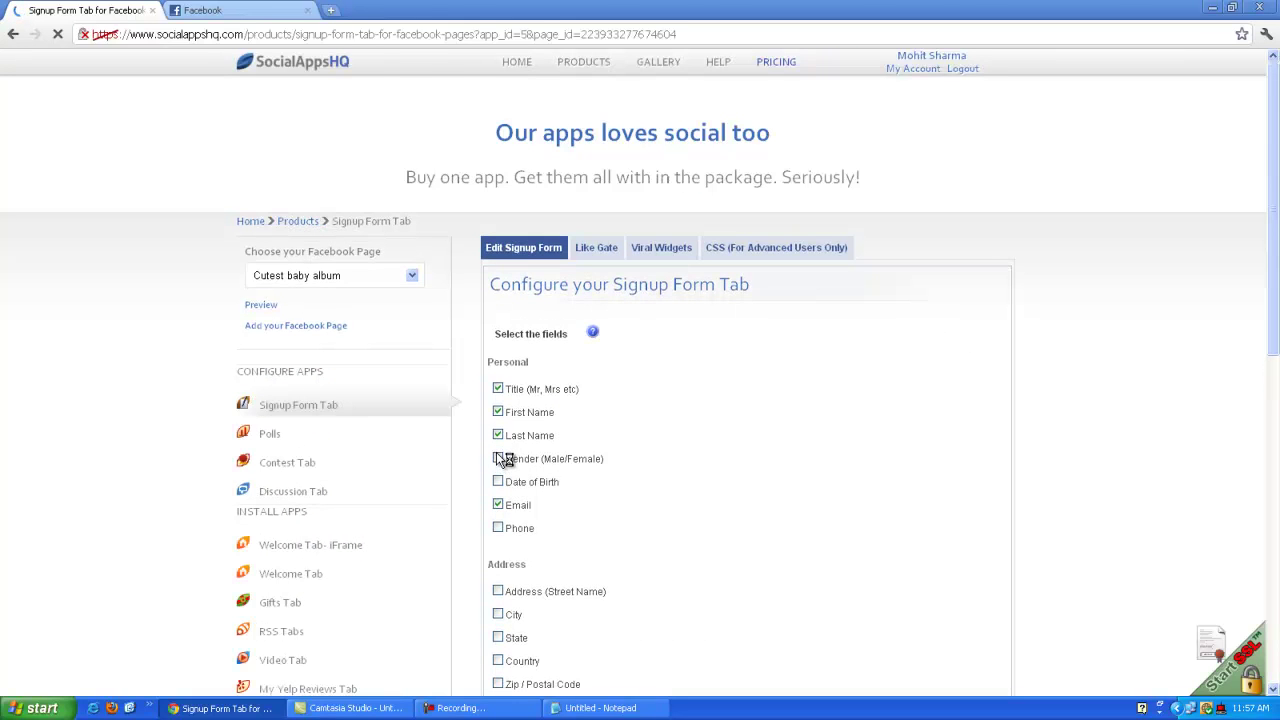
click(499, 458)
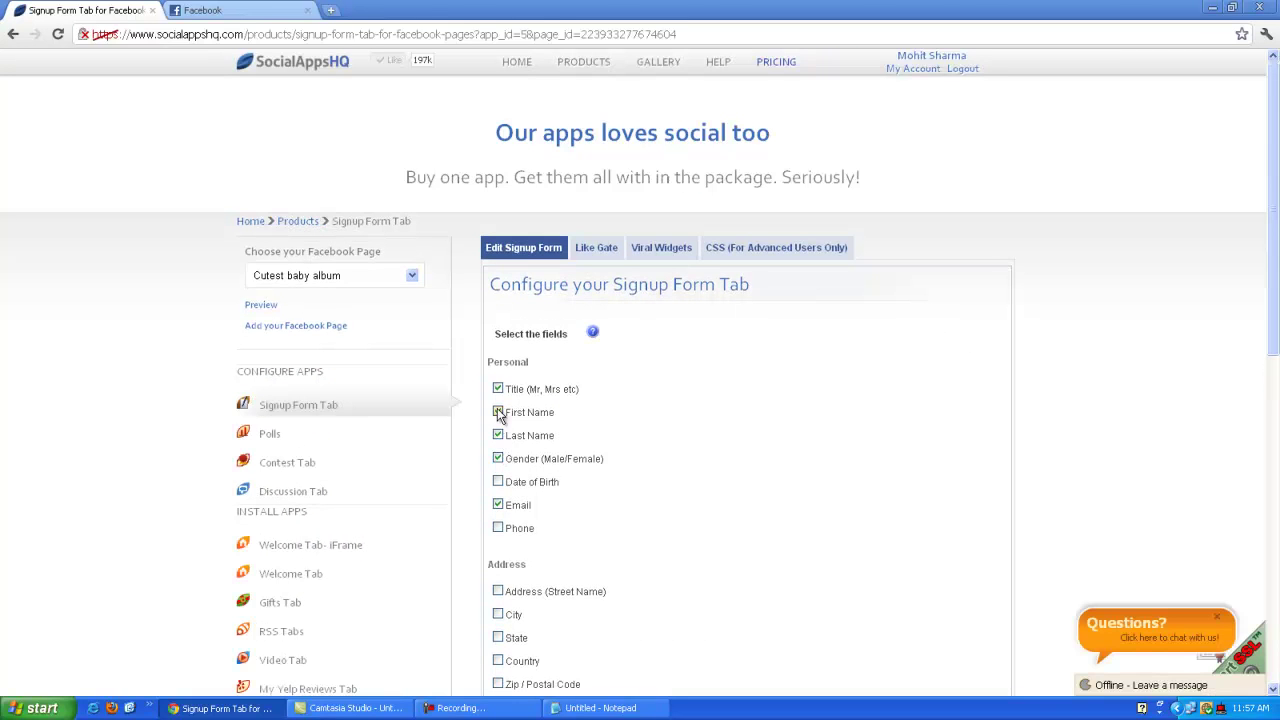
click(499, 413)
scroll(497, 535, down, 3)
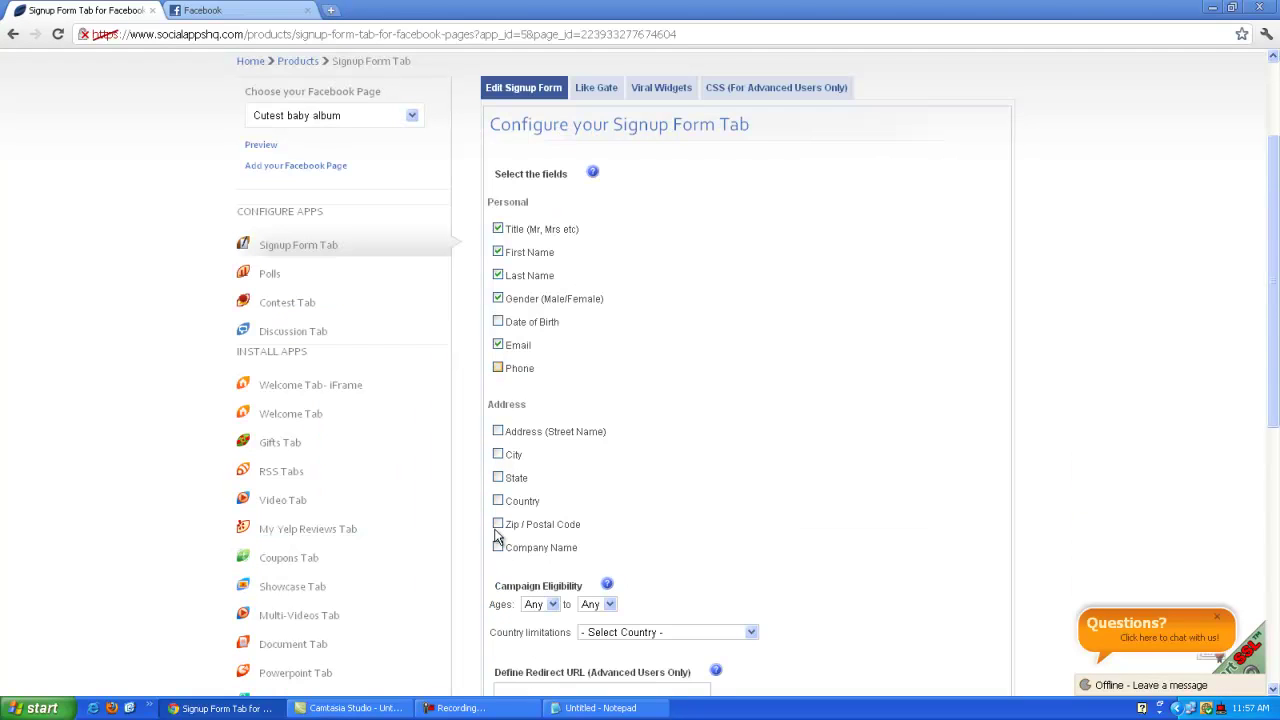
click(499, 479)
scroll(499, 481, down, 1)
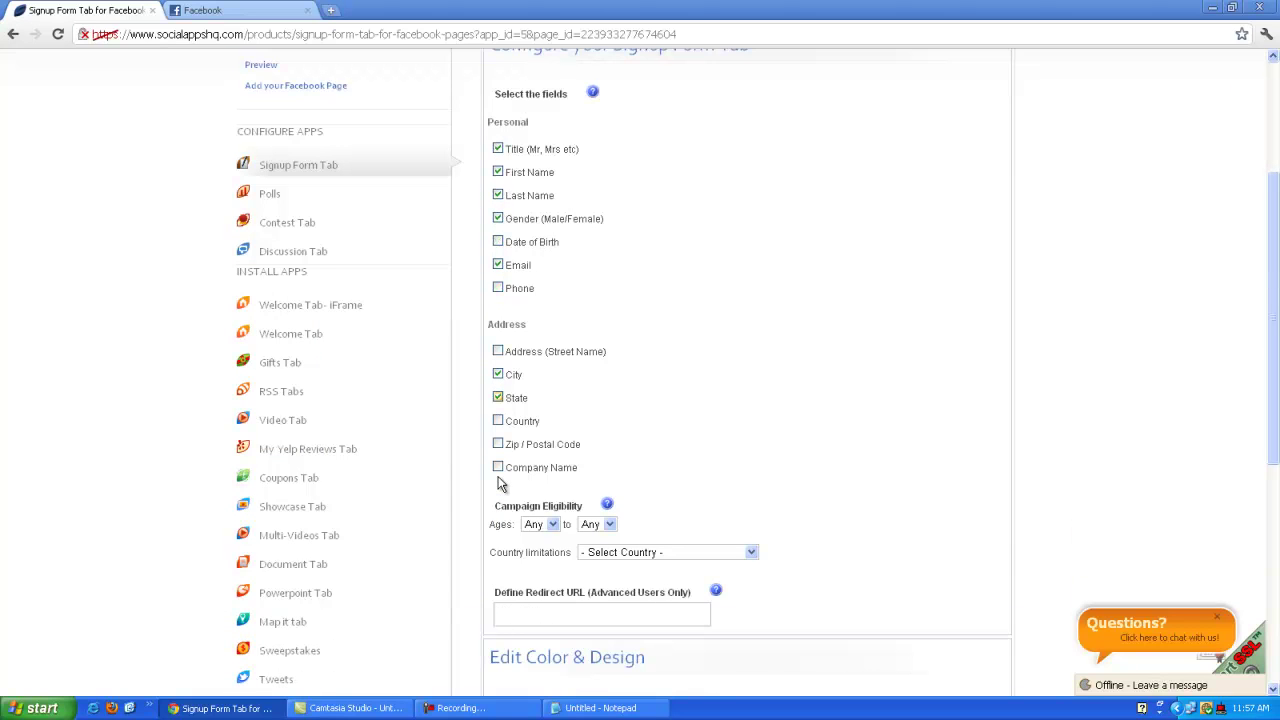
click(499, 421)
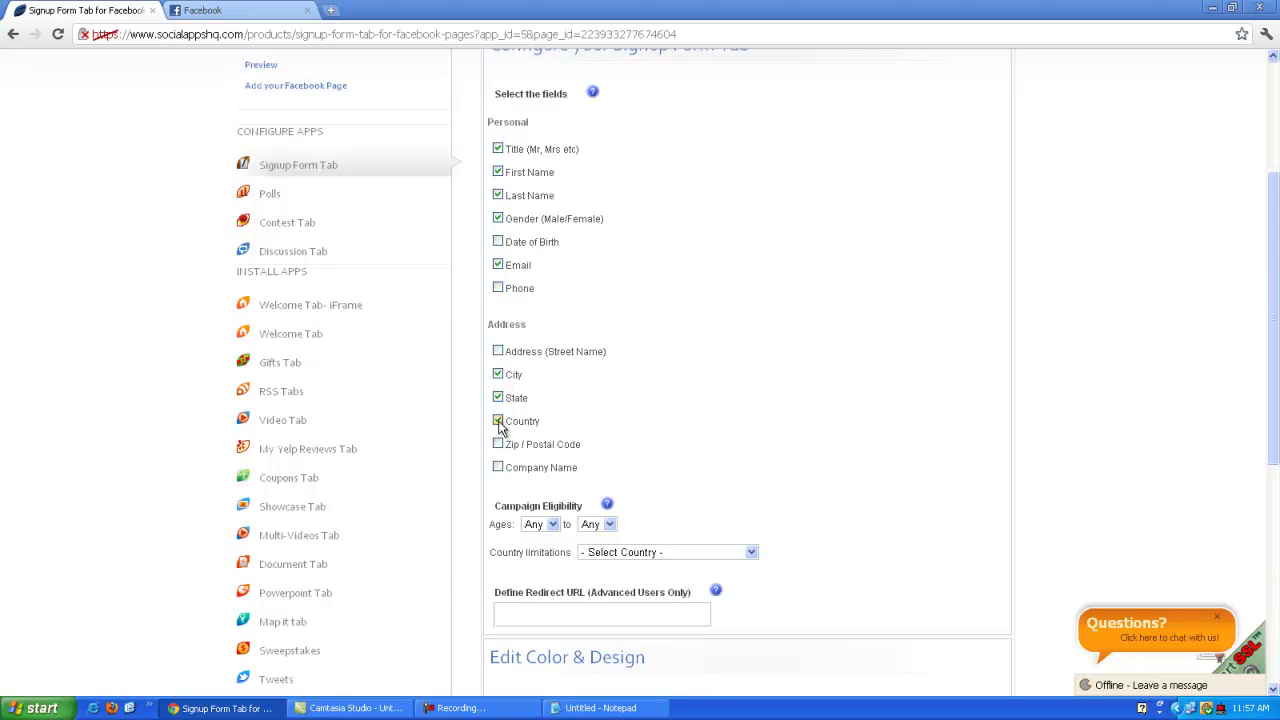
Limit campaign eligibility to ages 13 to 25 and to Albania.
click(555, 529)
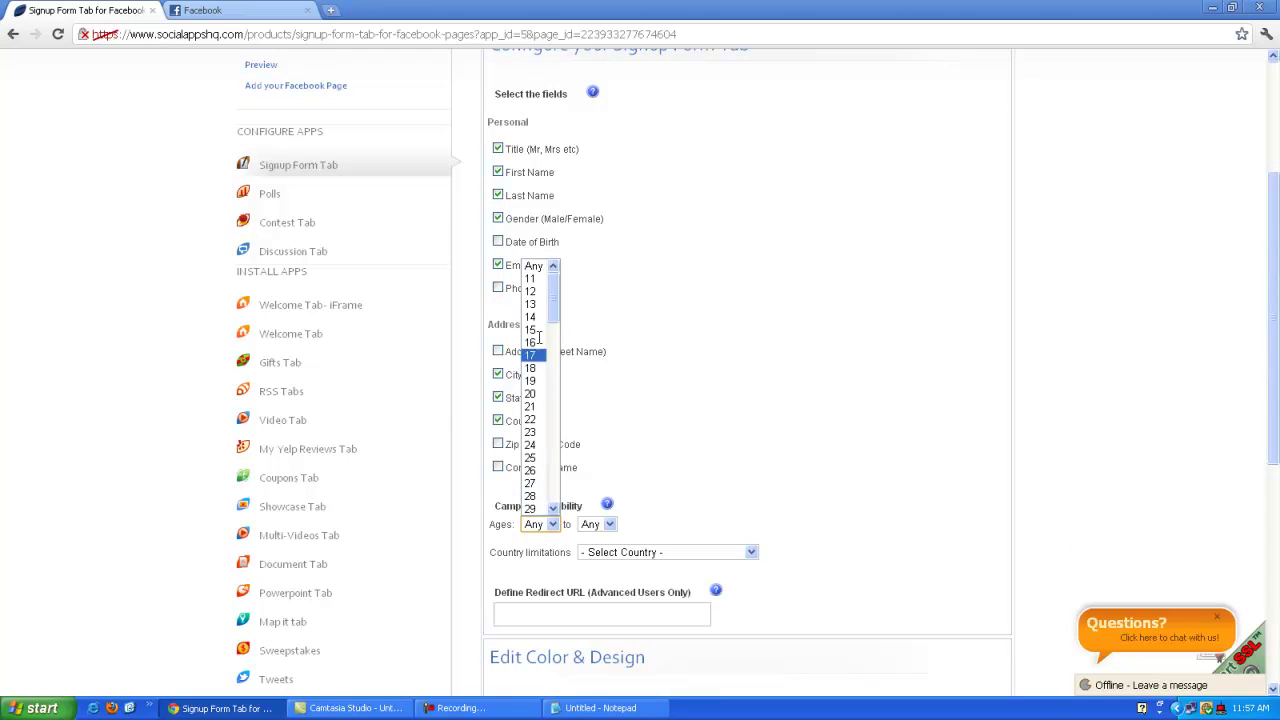
click(540, 306)
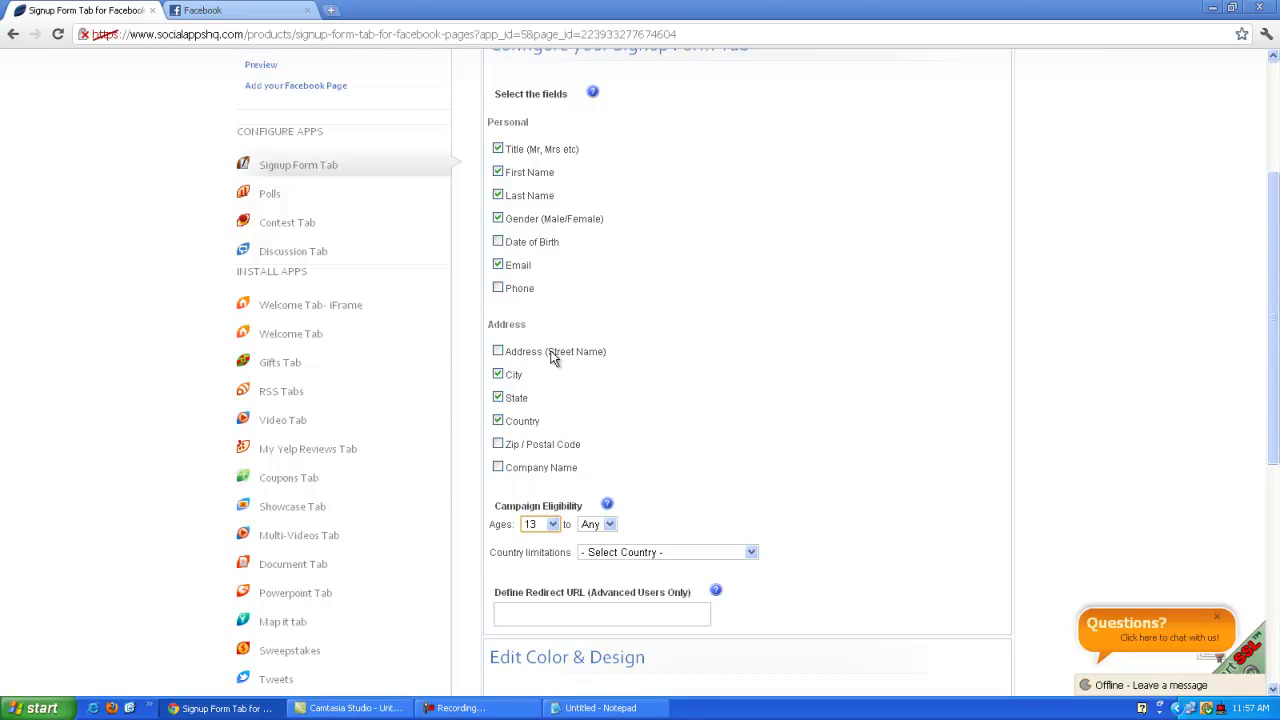
click(609, 524)
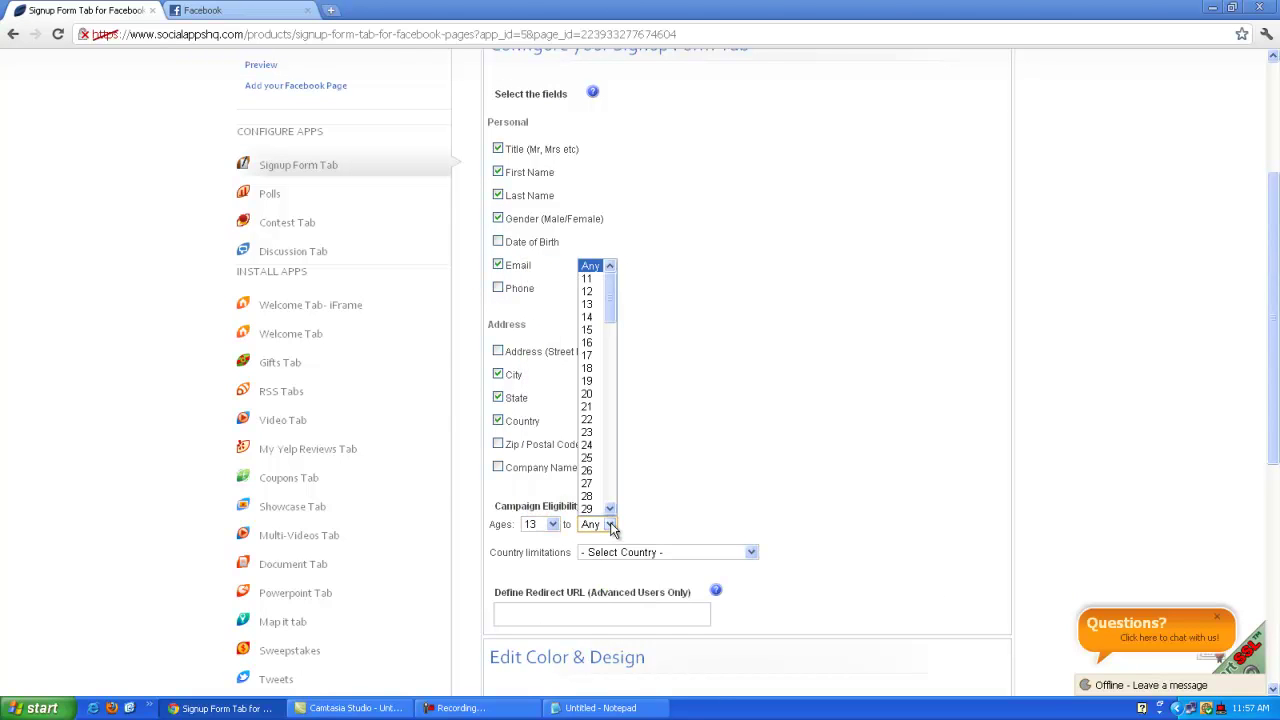
click(597, 465)
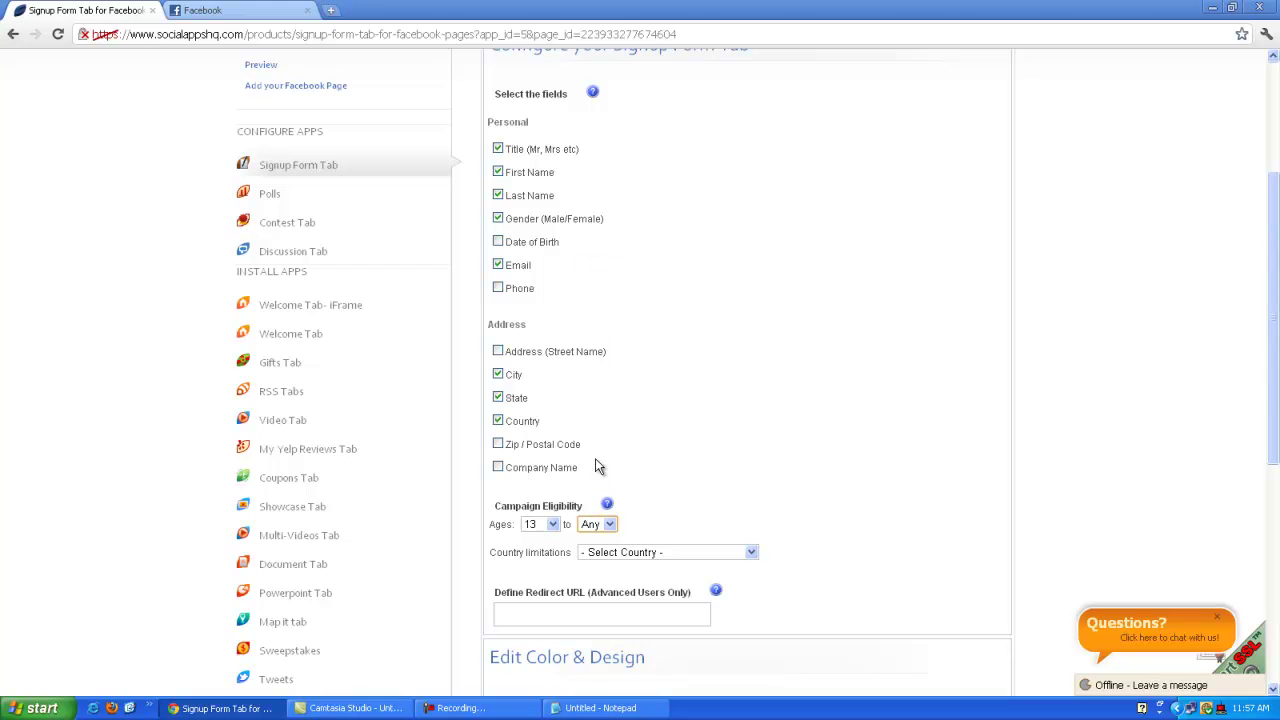
click(751, 555)
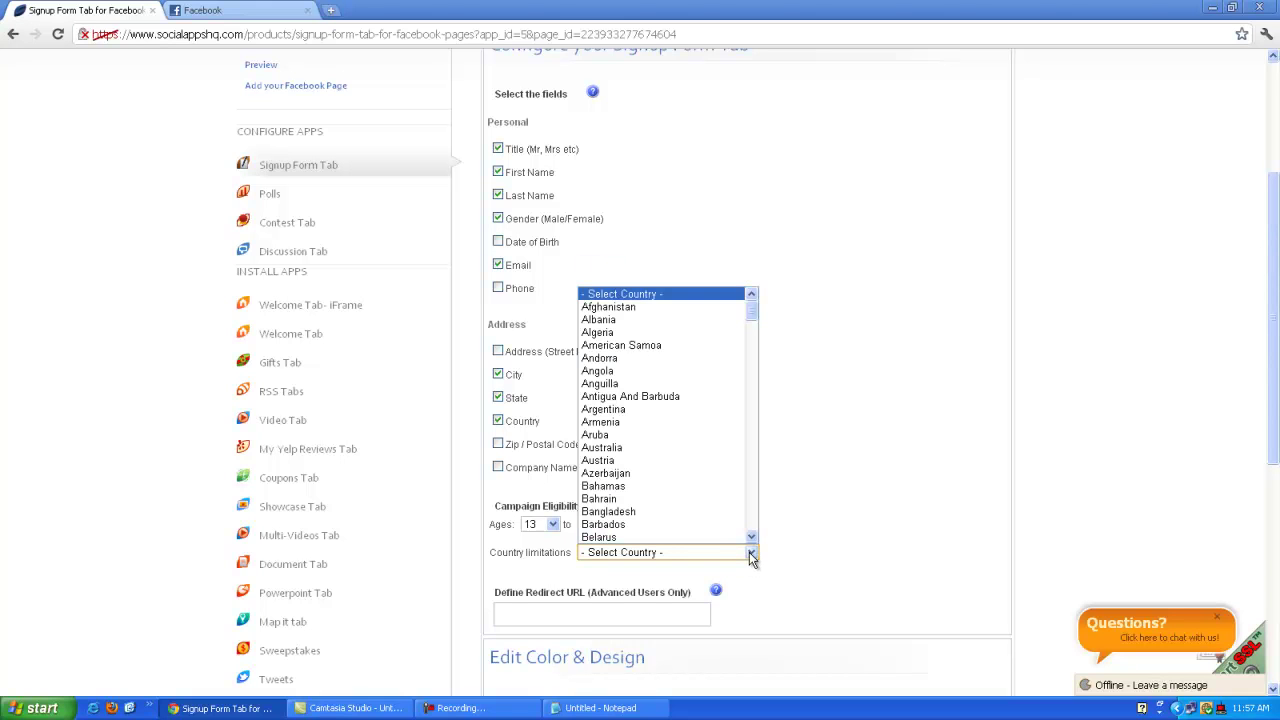
click(710, 320)
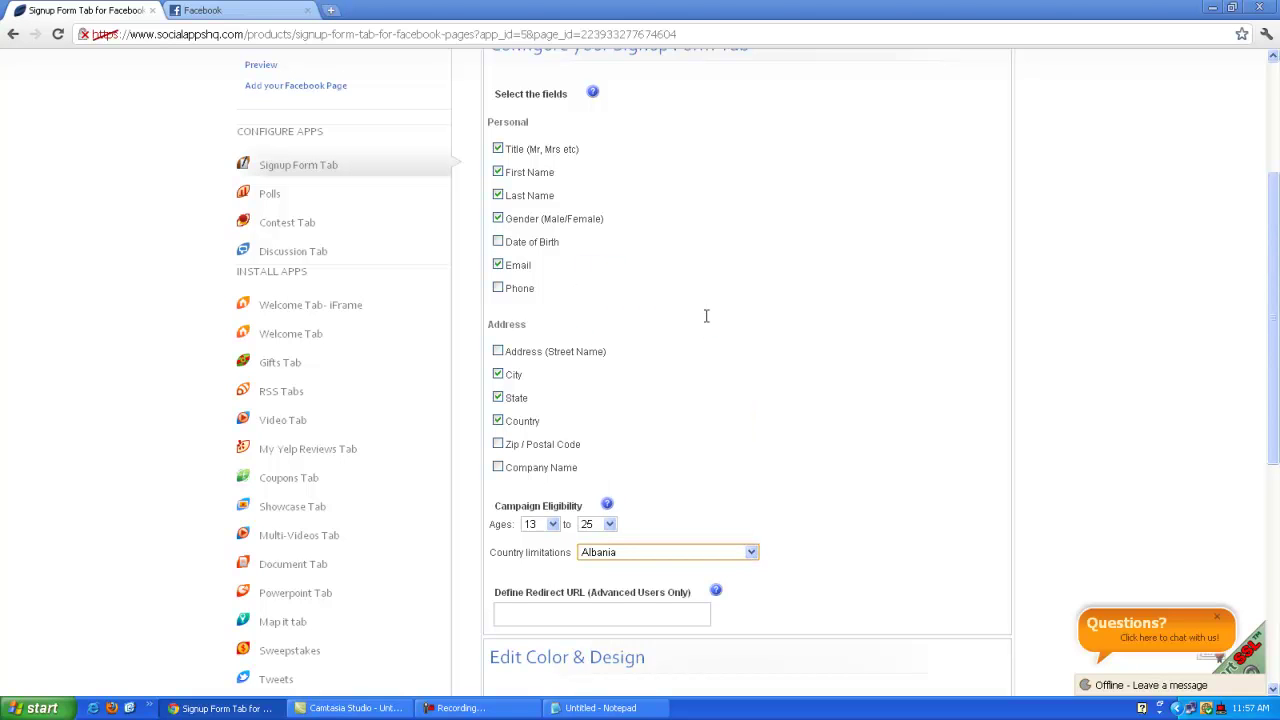
Visit the redirect URL, footnotes and header banner link fields, leaving them unchanged.
click(596, 616)
scroll(593, 611, down, 2)
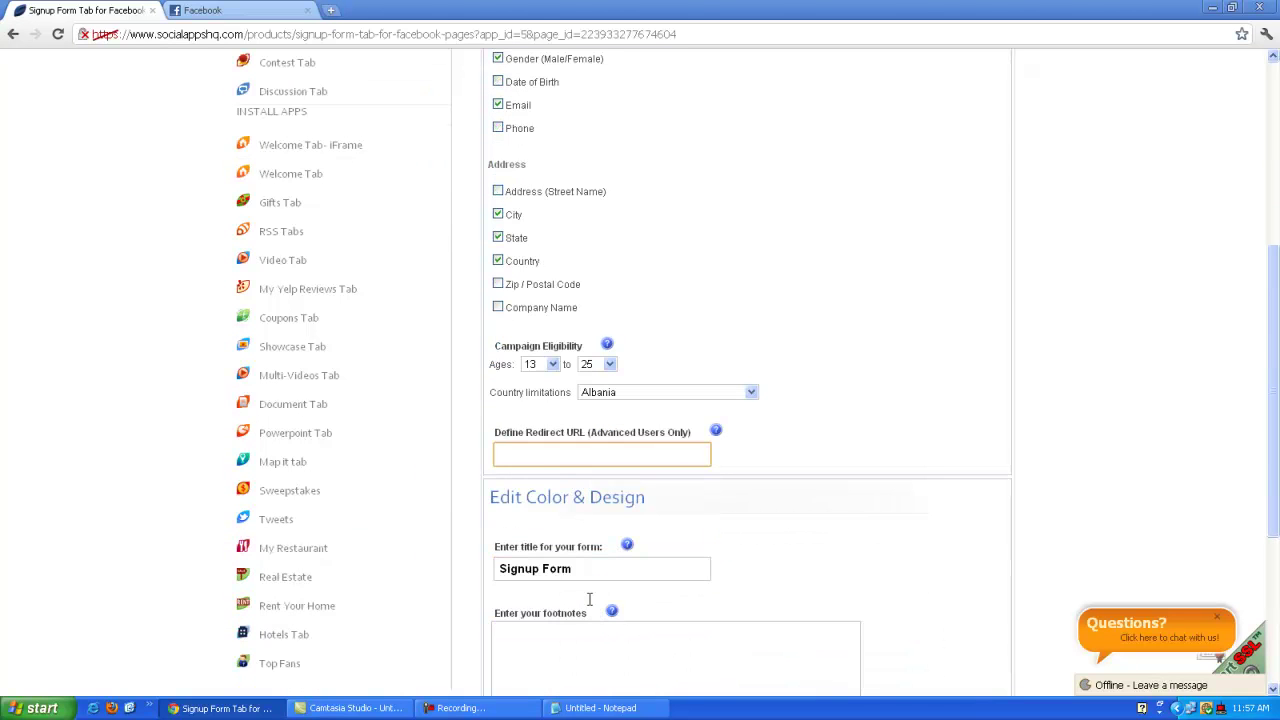
scroll(588, 608, down, 3)
click(606, 415)
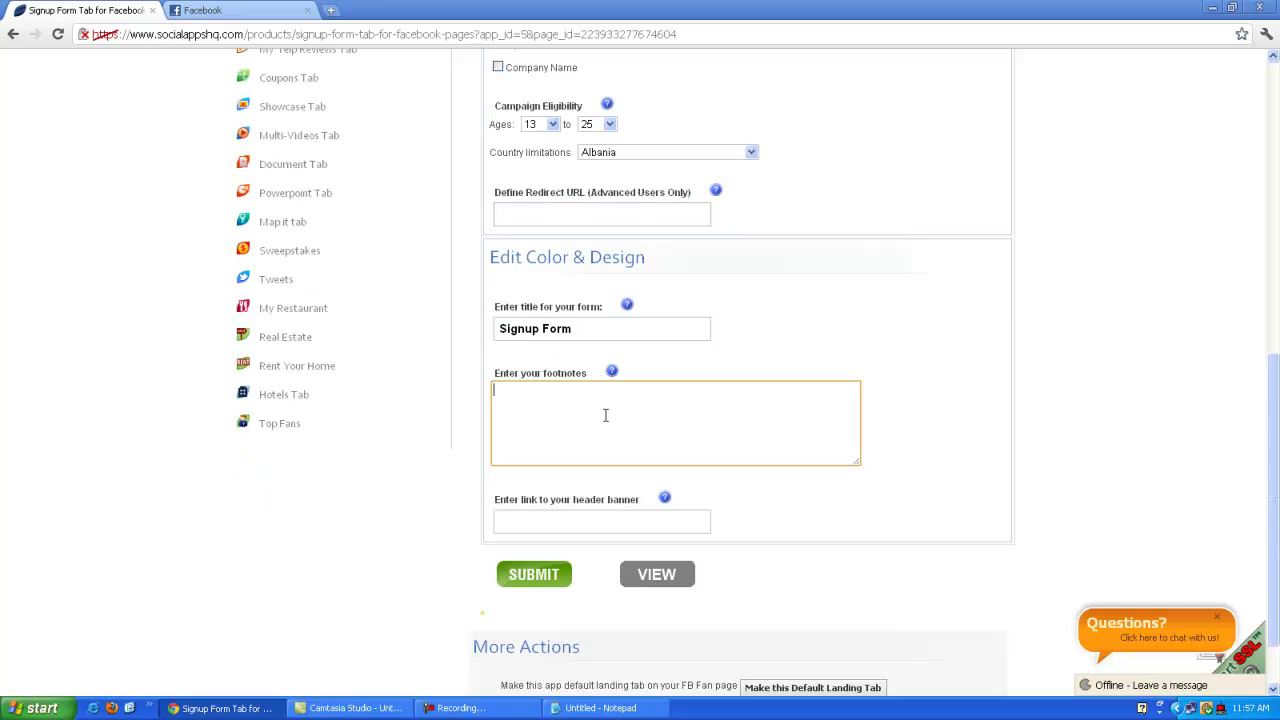
click(585, 521)
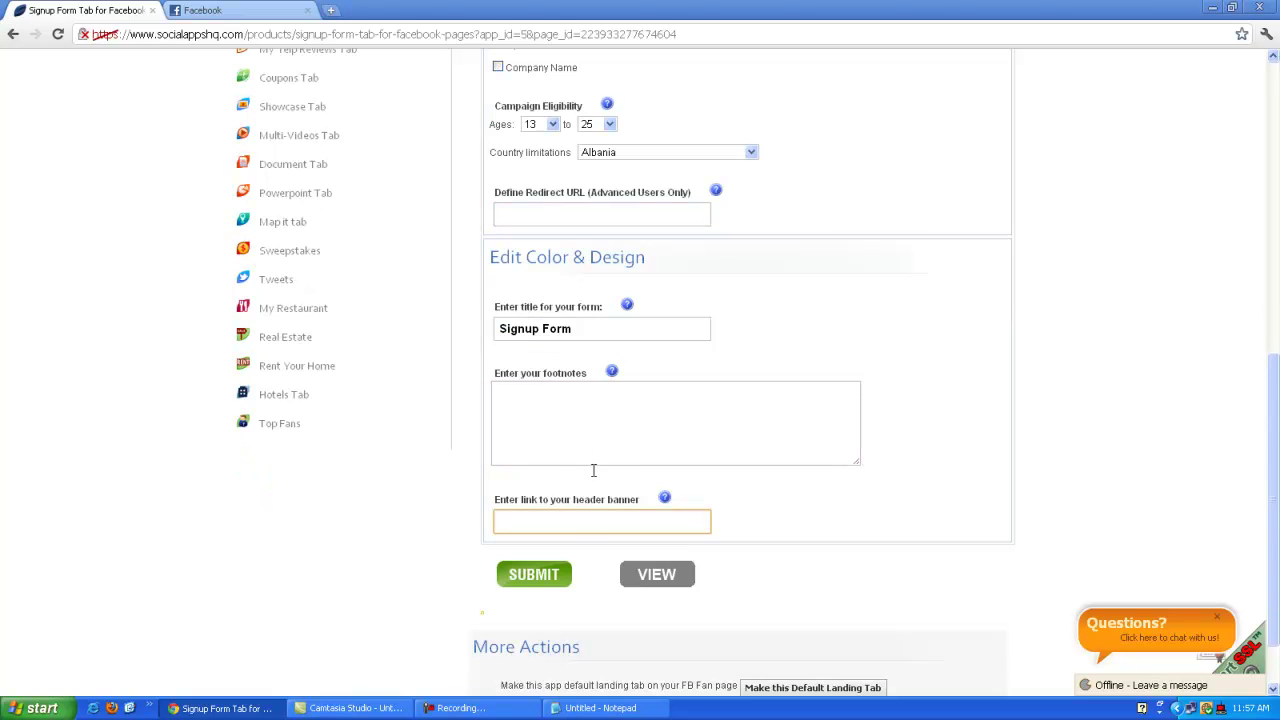
scroll(594, 471, up, 12)
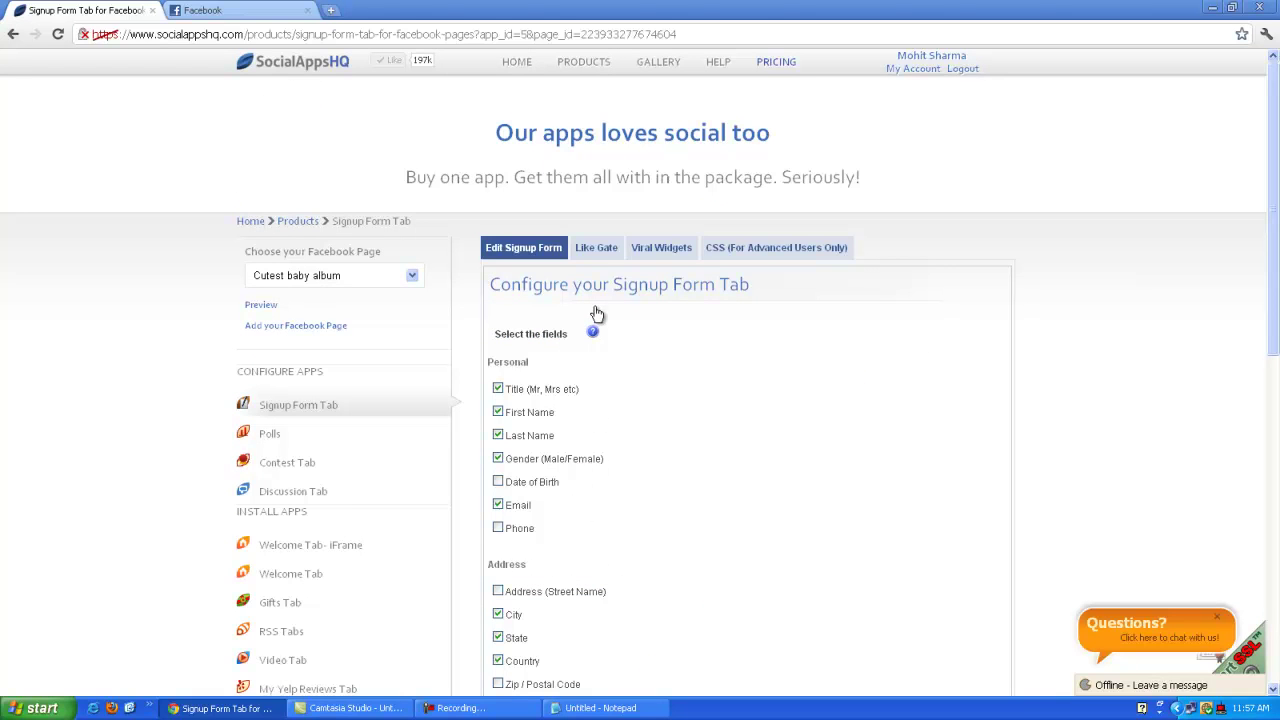
In Like Gate, require visitors to like the page and use the first baby photo as the landing image.
click(602, 254)
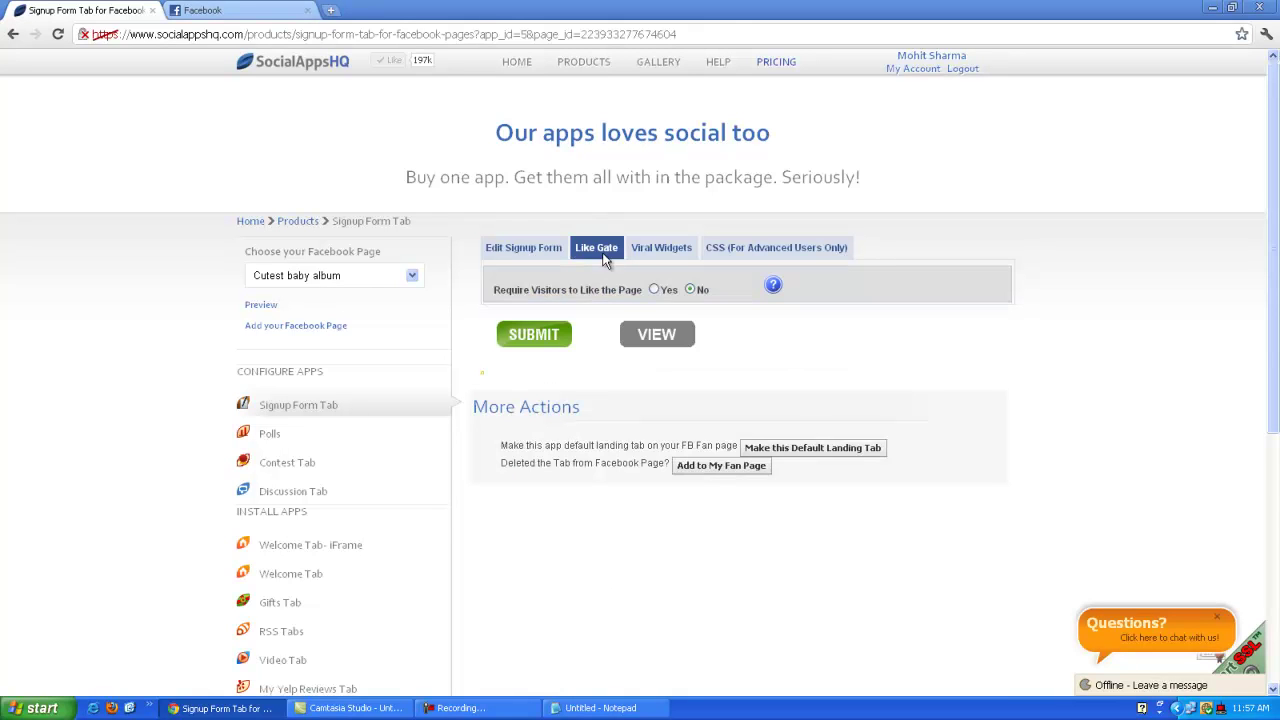
click(656, 289)
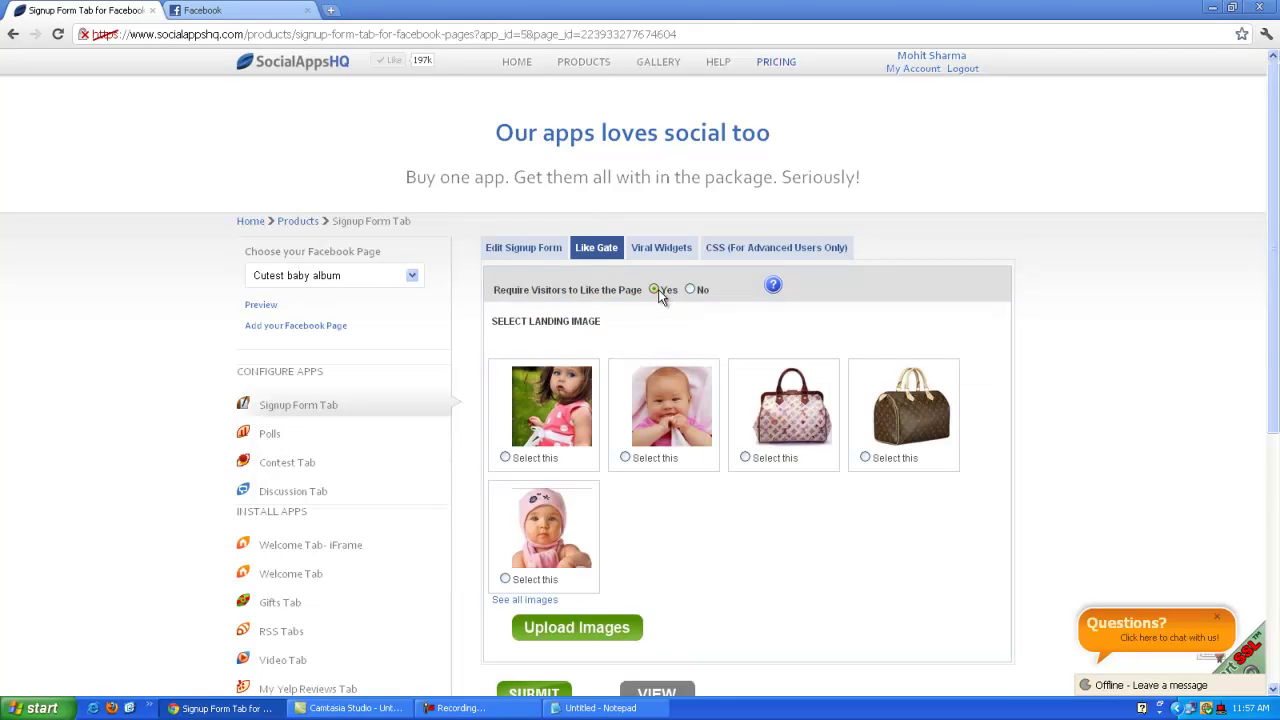
click(506, 458)
scroll(561, 626, down, 1)
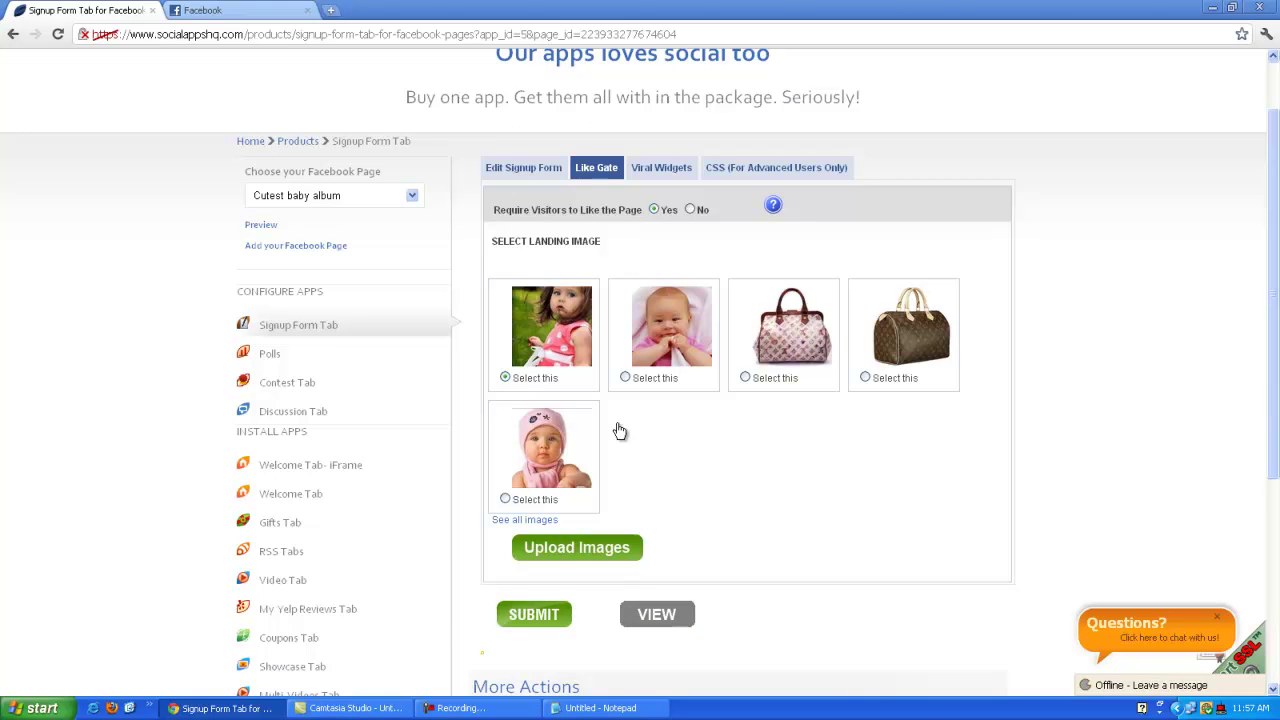
Set Display 'Invite your Friends' to Yes, check the CSS settings, and submit the tab settings.
click(656, 173)
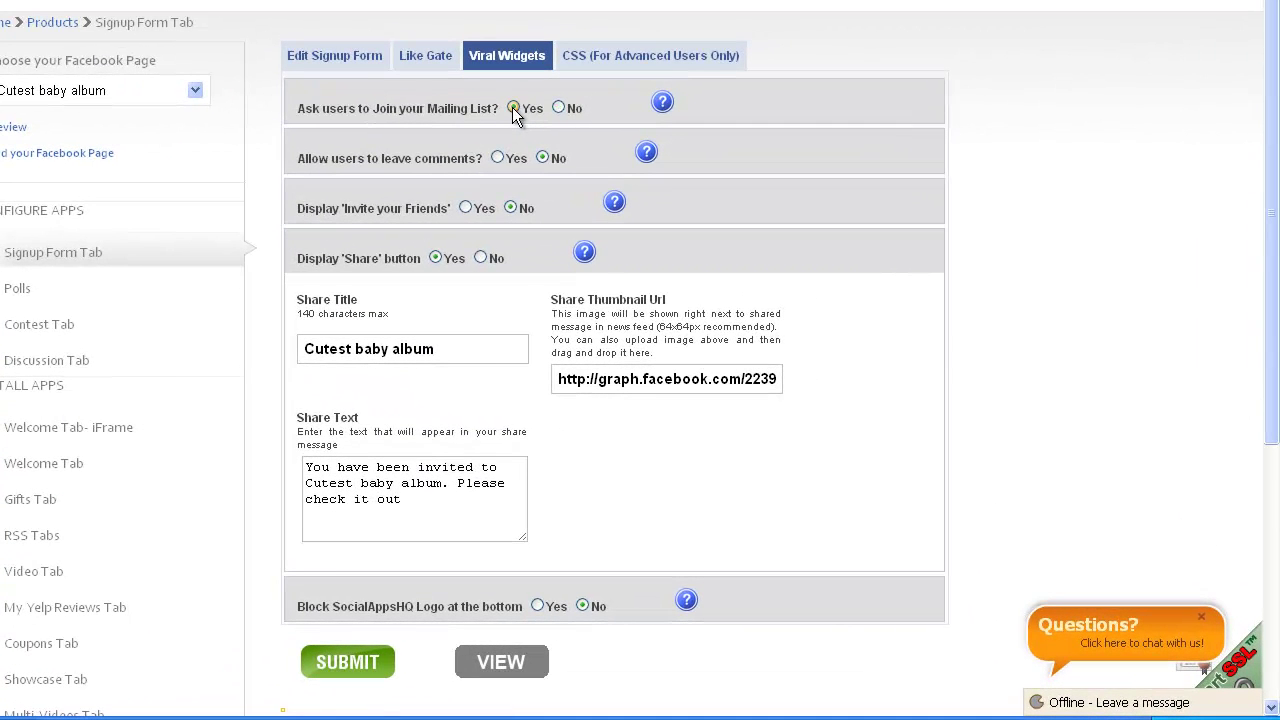
click(466, 209)
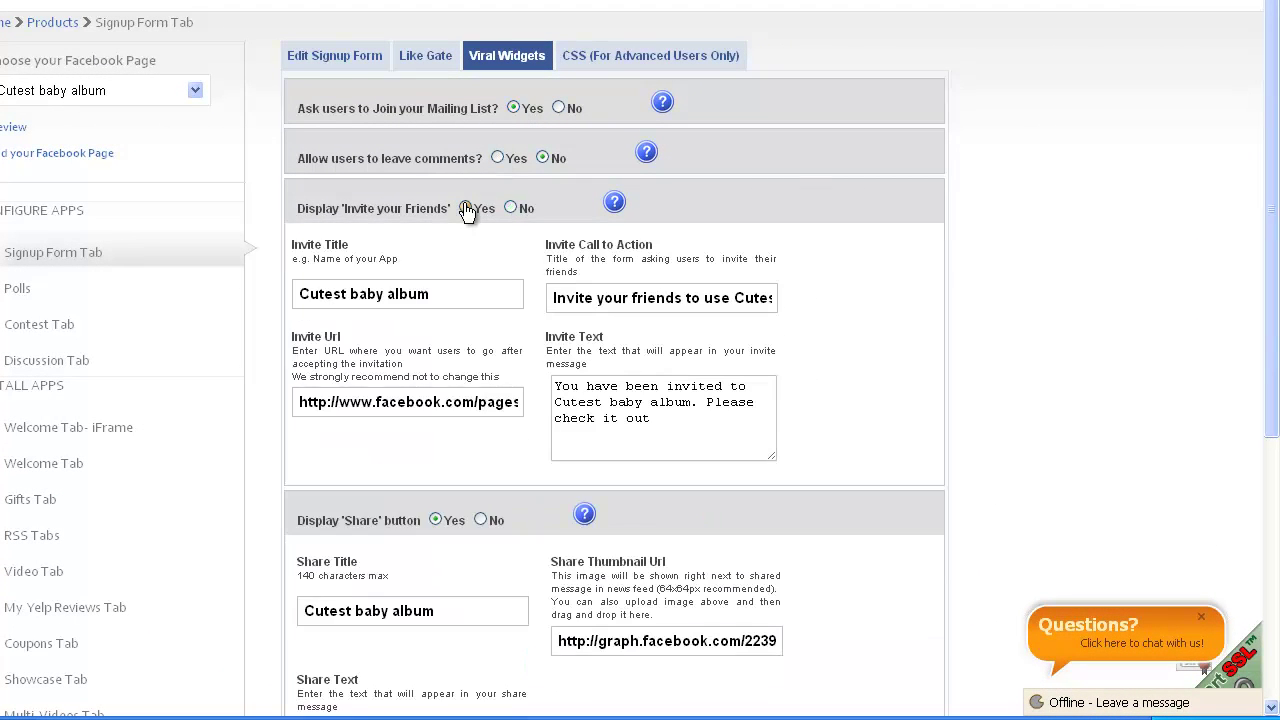
click(640, 60)
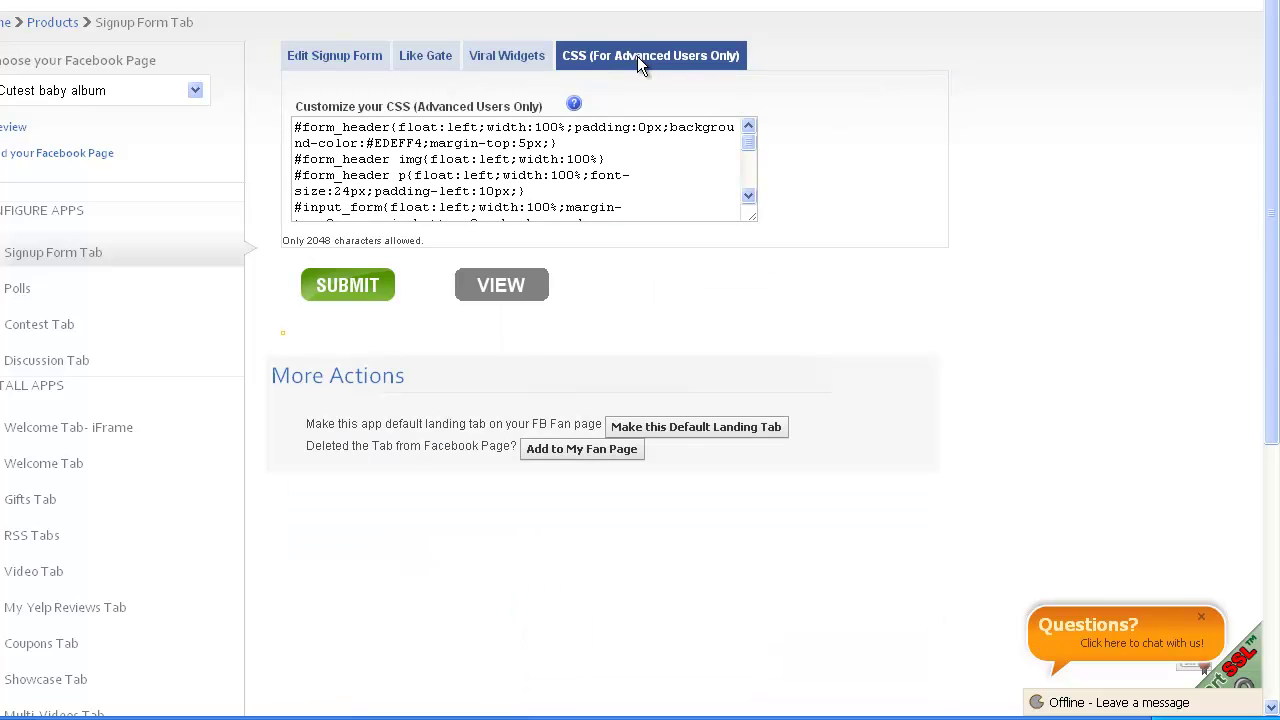
click(749, 197)
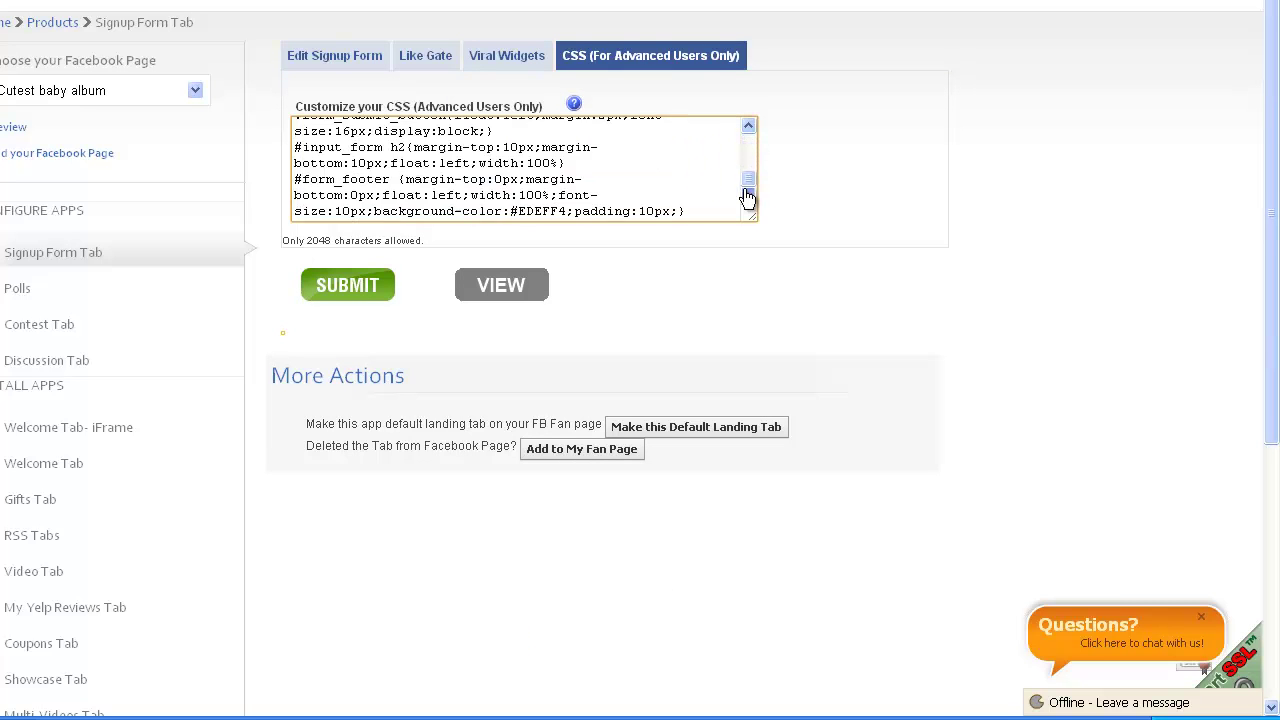
click(372, 286)
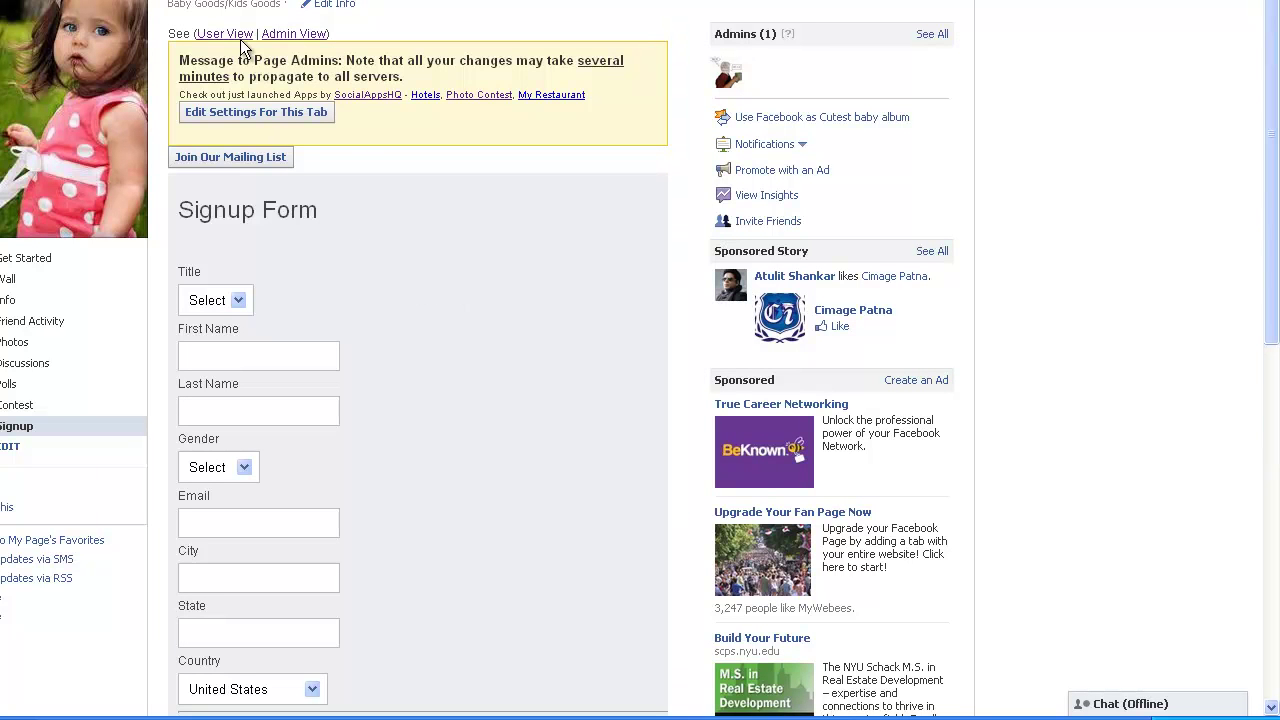
Choose Ms. as the title and fill First and Last Name from saved suggestions.
scroll(240, 37, down, 2)
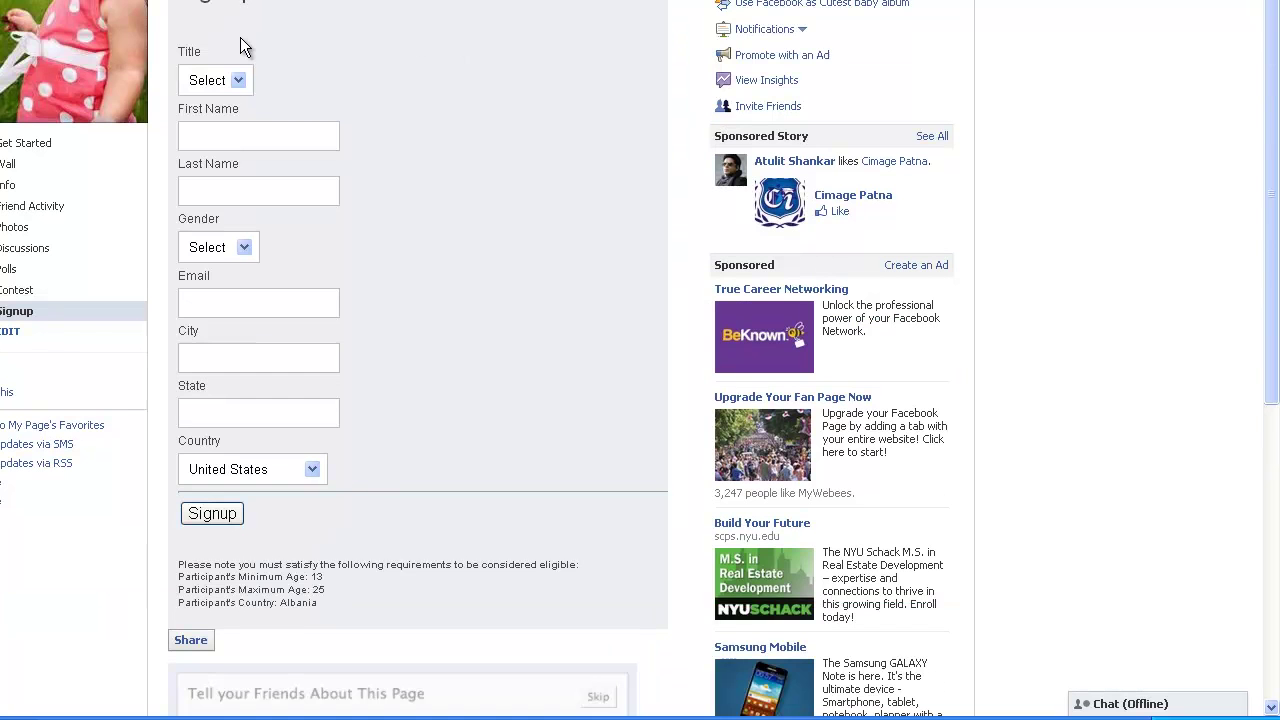
click(240, 81)
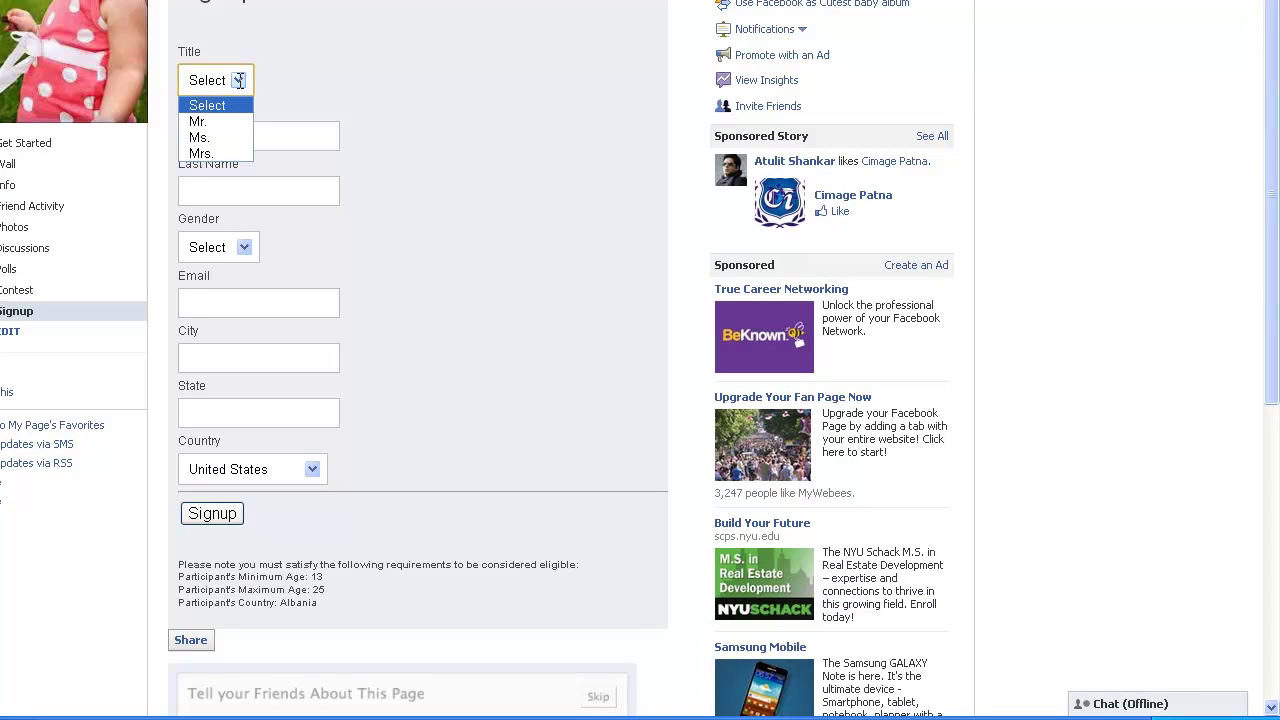
click(226, 134)
click(226, 136)
click(226, 136)
click(222, 165)
click(219, 190)
click(219, 186)
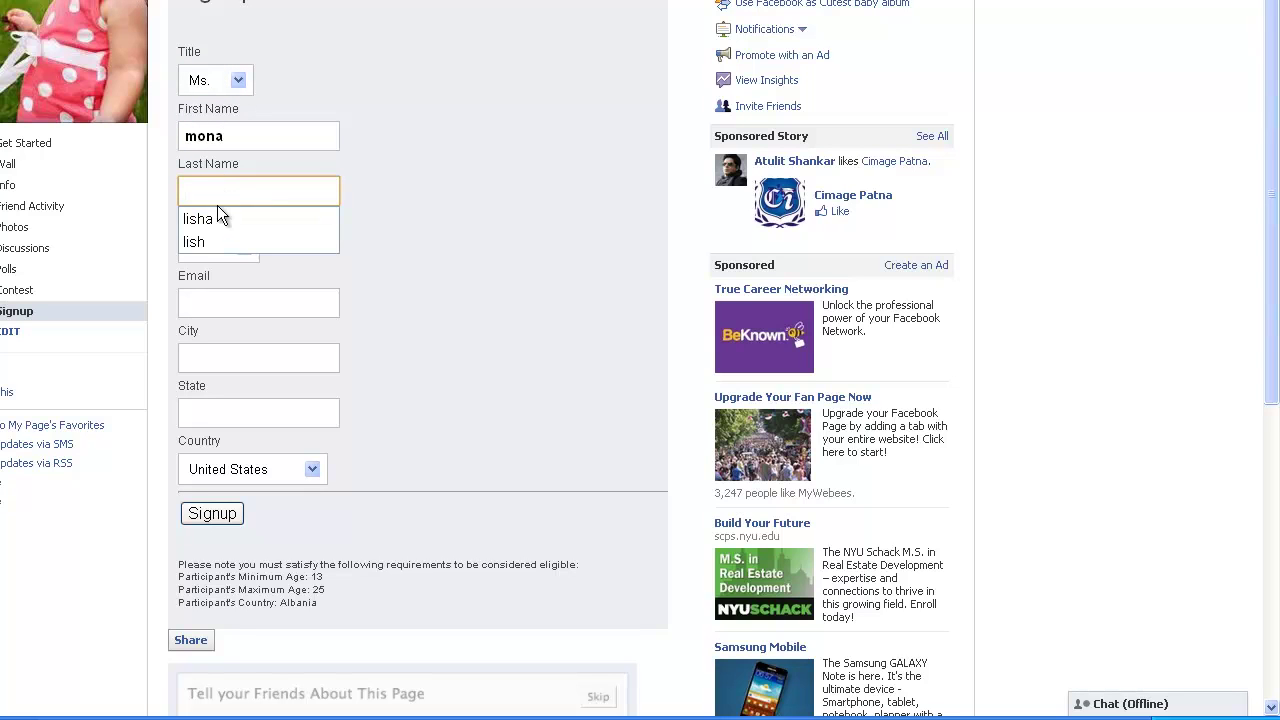
click(217, 221)
Set gender to Female, fill the suggested e-mail, city delhi and state new delhi.
click(218, 247)
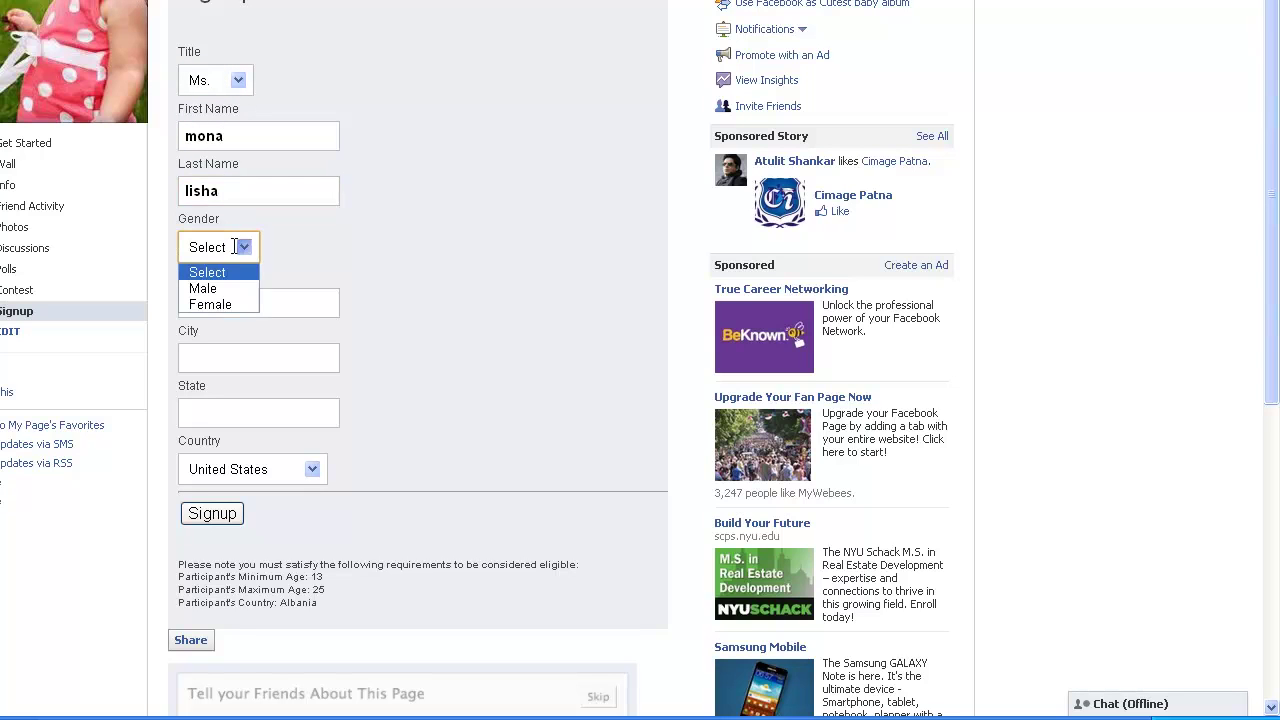
click(214, 303)
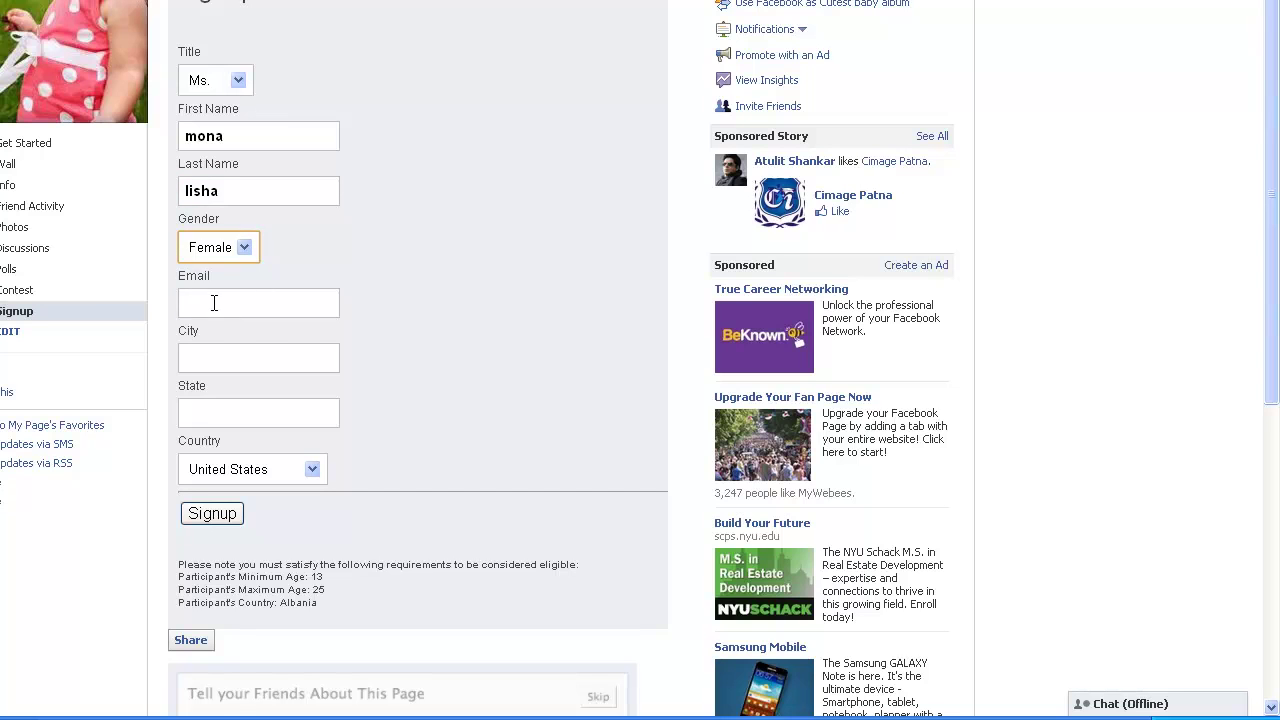
click(214, 303)
click(213, 330)
click(202, 368)
click(202, 368)
click(199, 390)
click(199, 421)
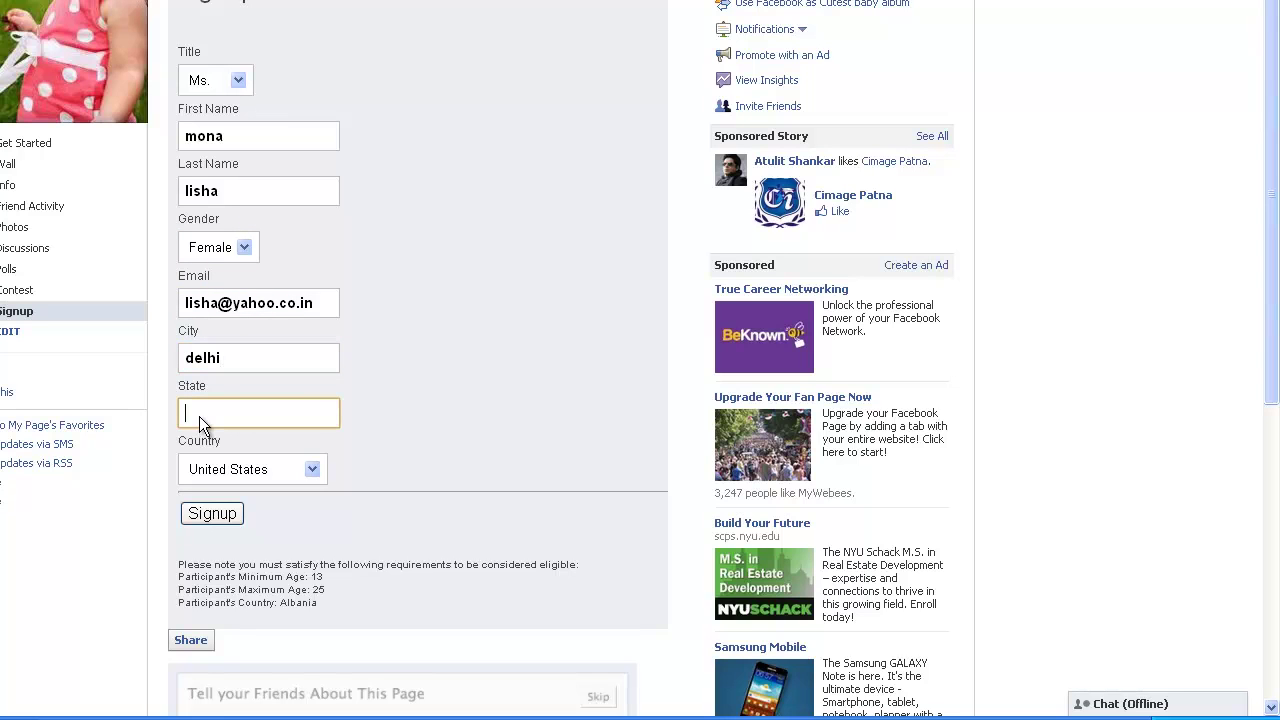
click(199, 416)
click(200, 464)
click(313, 474)
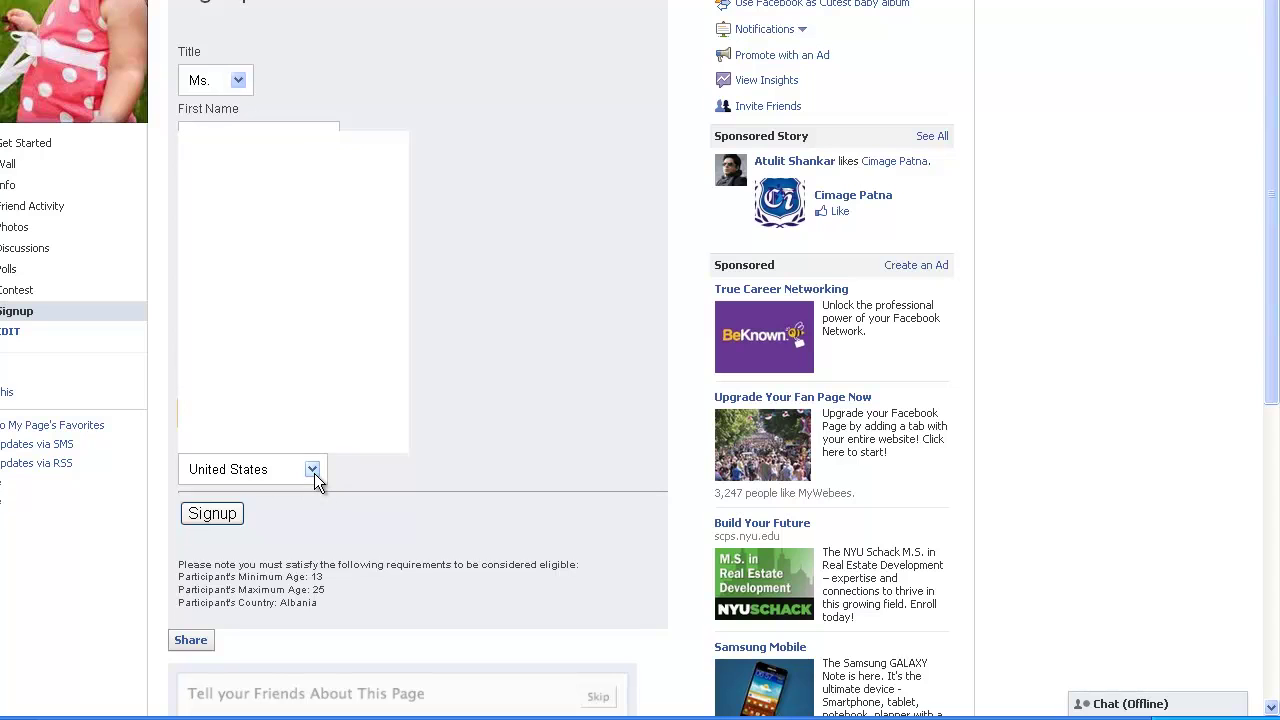
Pick India as the country, submit the test signup, and reload the Signup tab.
text(in)
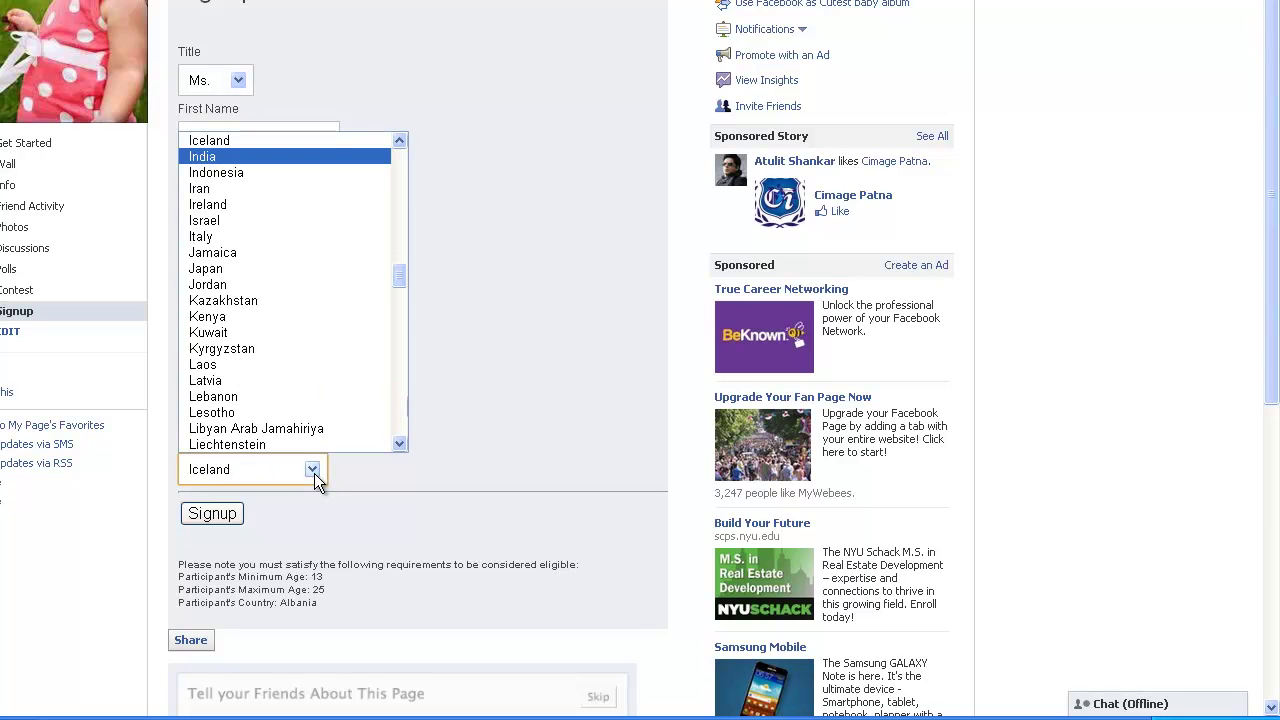
click(281, 157)
click(226, 516)
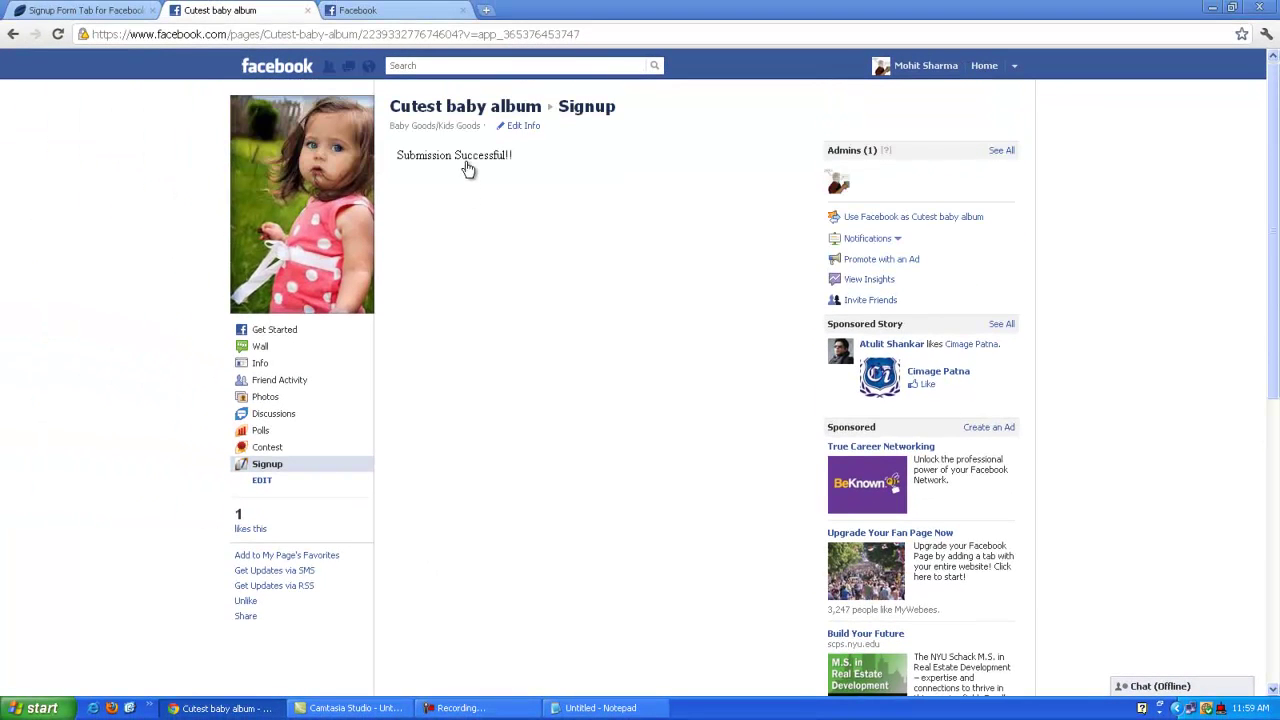
click(262, 470)
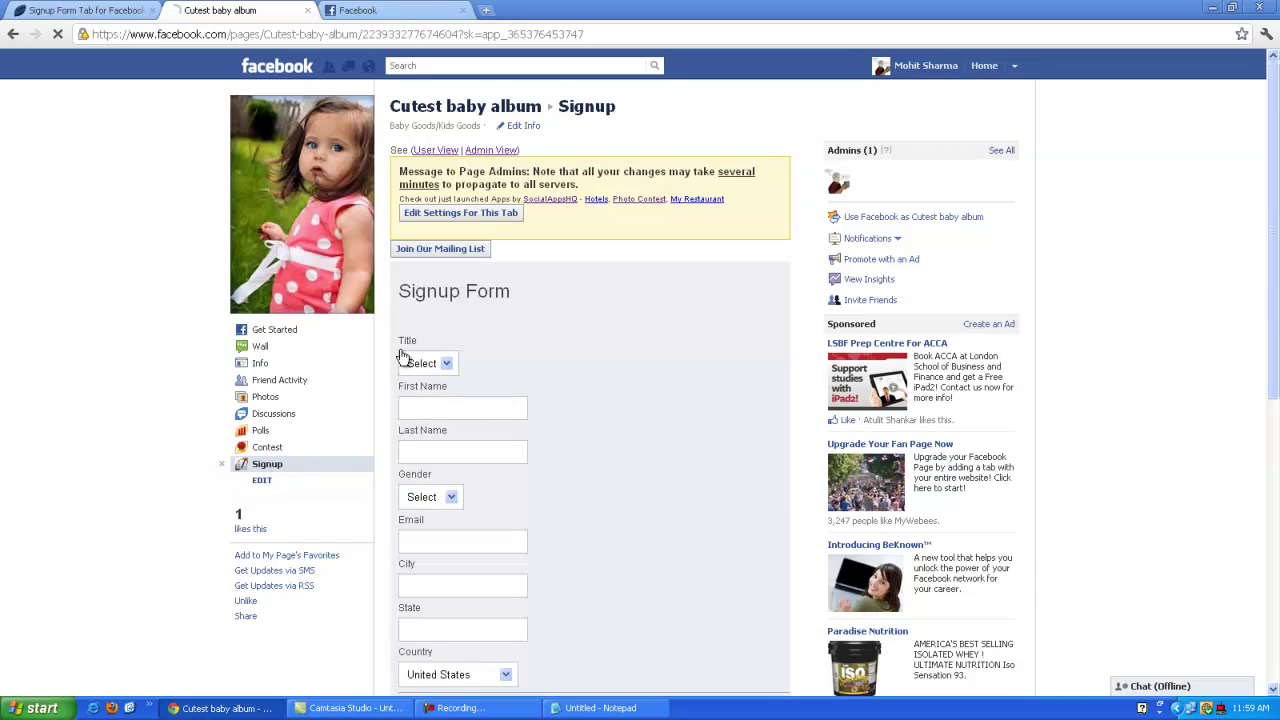
Go to My Account, export Cutest baby album leads, and show the Signup Form Tab's entries.
click(465, 224)
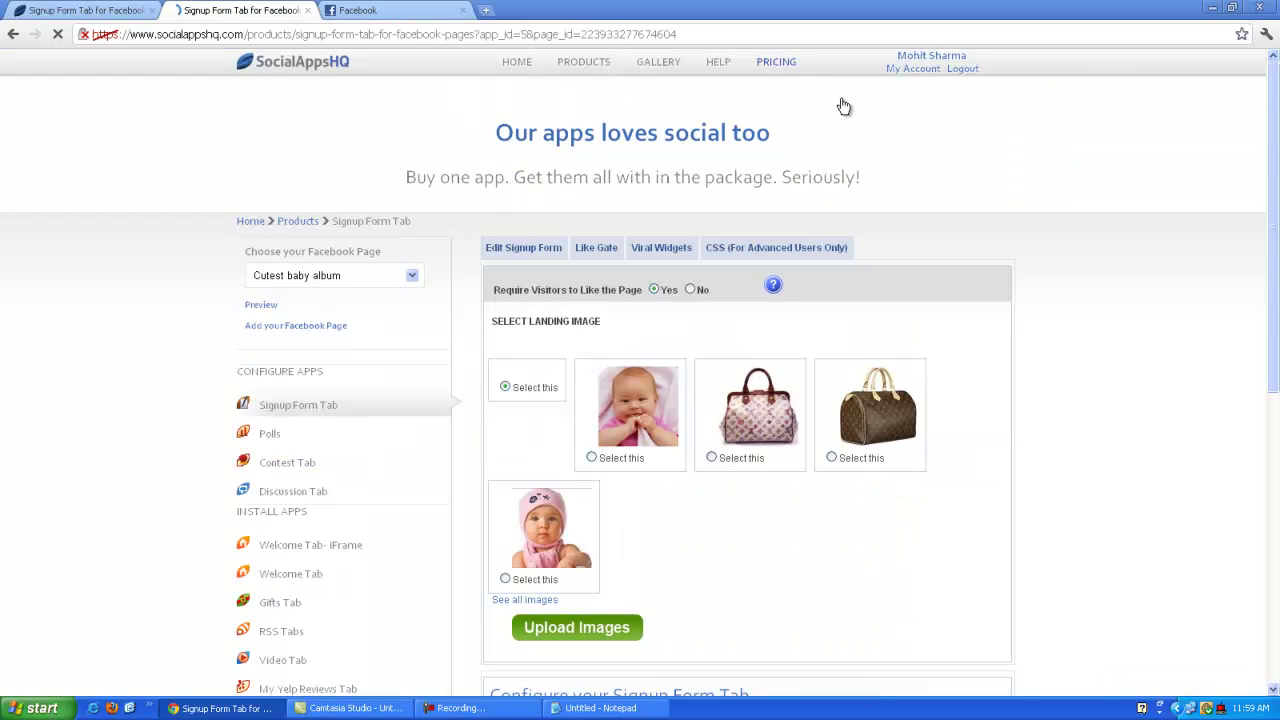
click(910, 74)
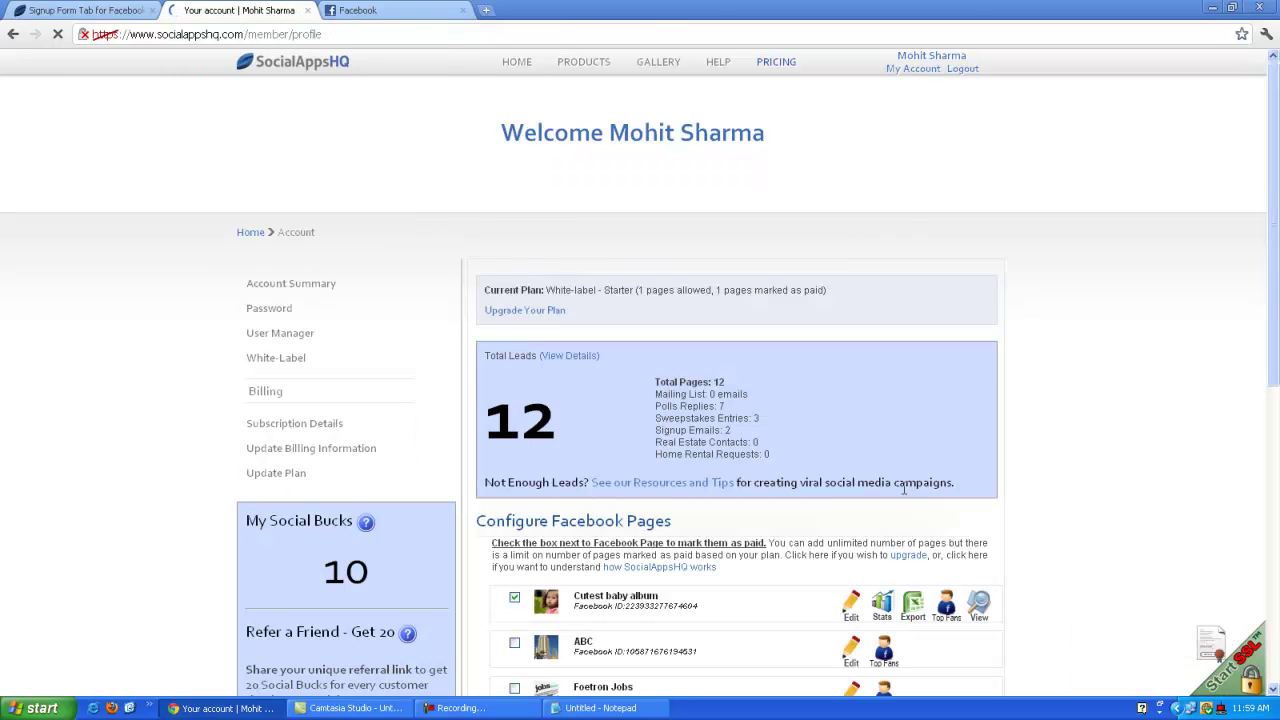
click(912, 608)
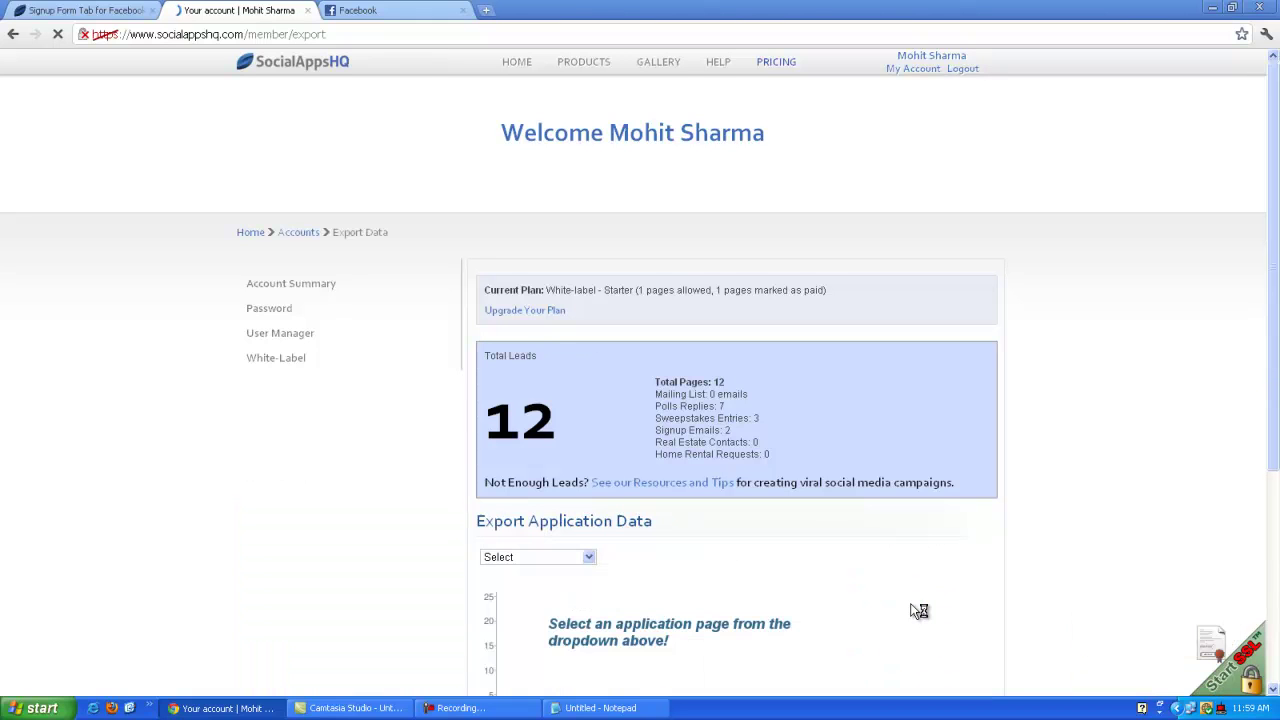
click(590, 559)
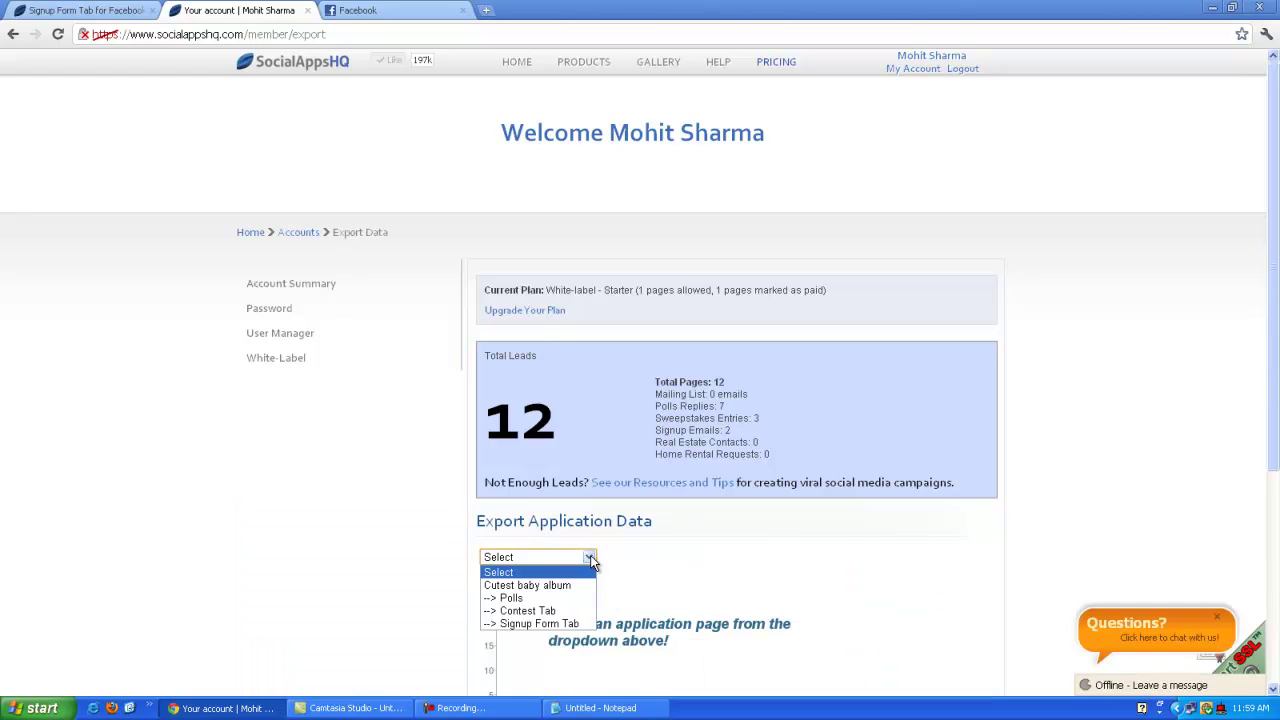
click(568, 627)
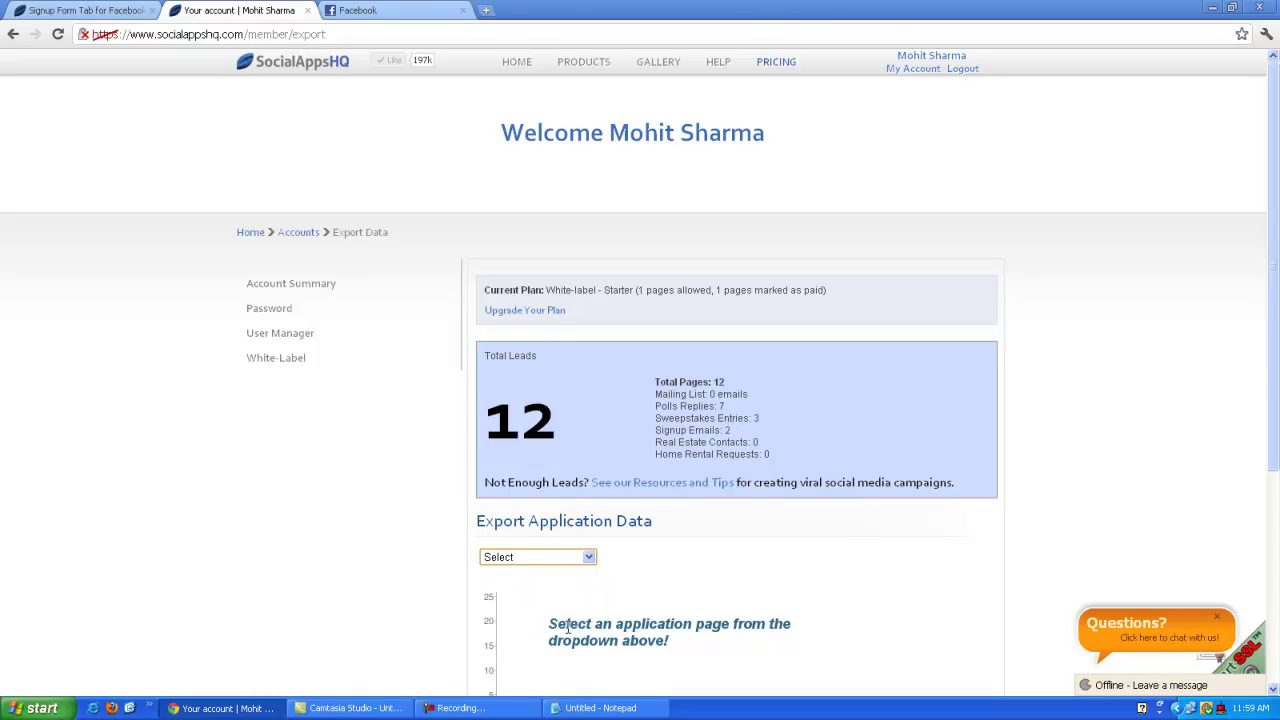
scroll(568, 627, down, 1)
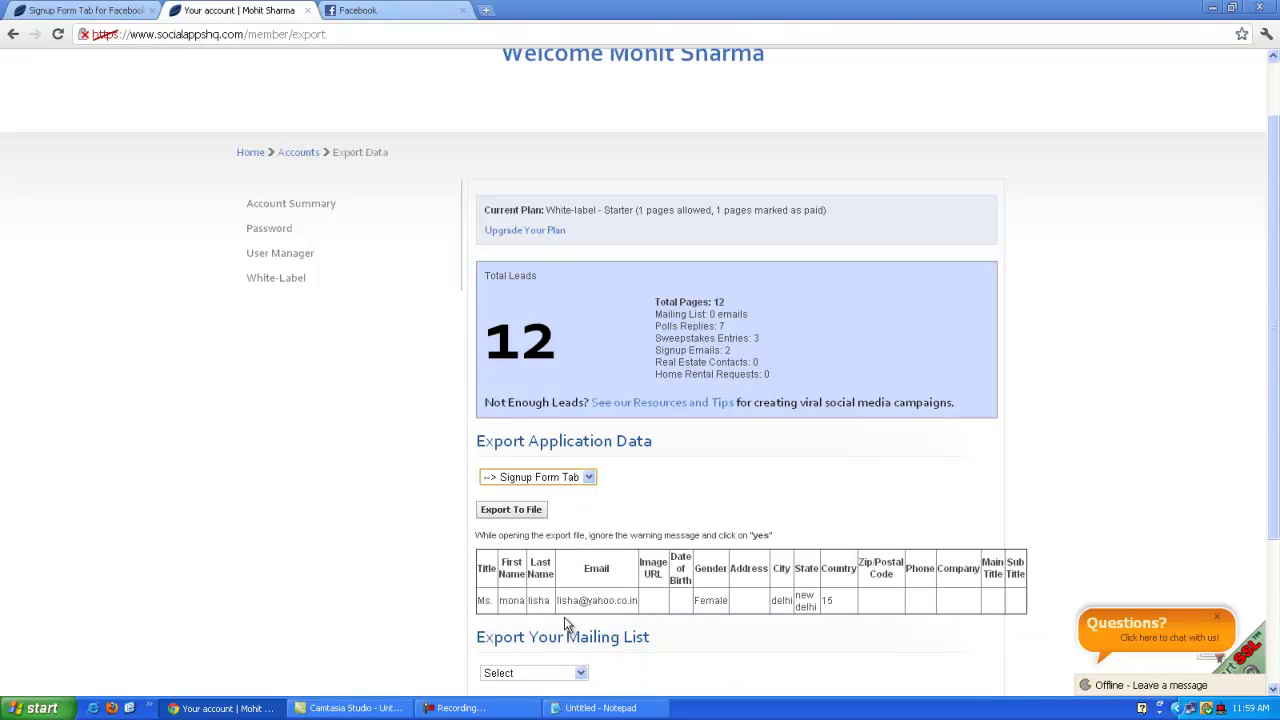
scroll(561, 608, down, 2)
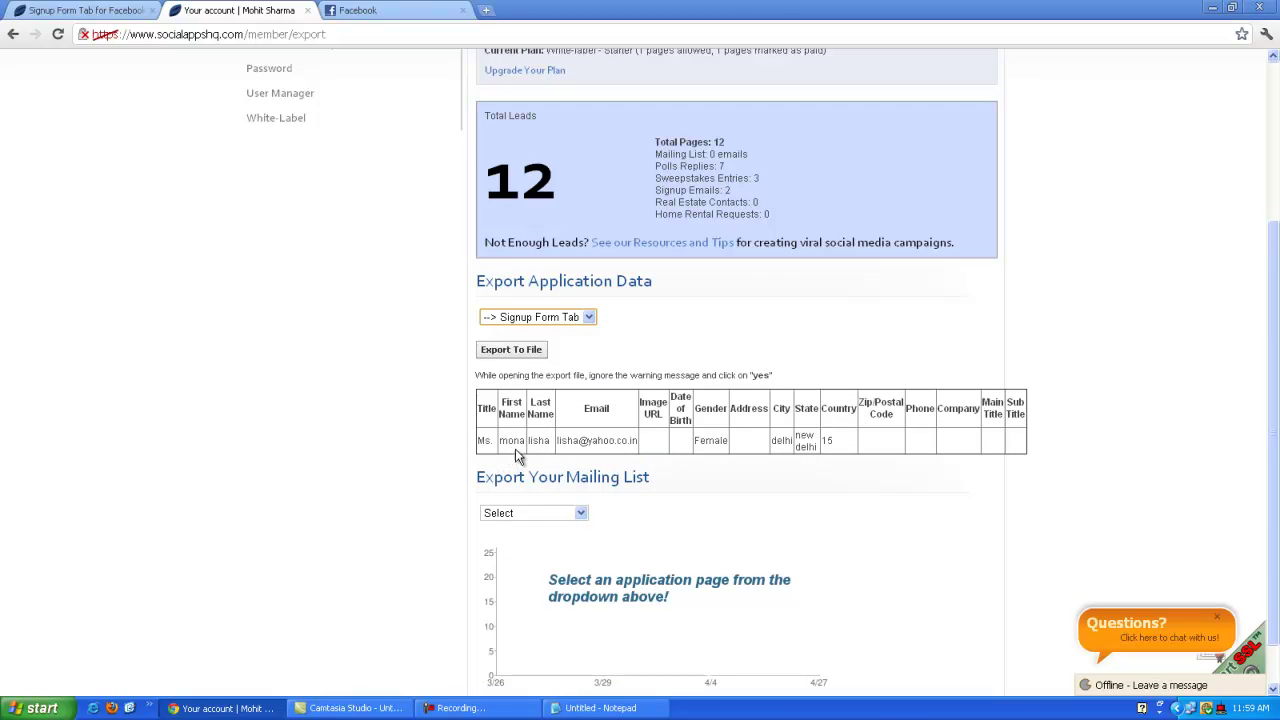